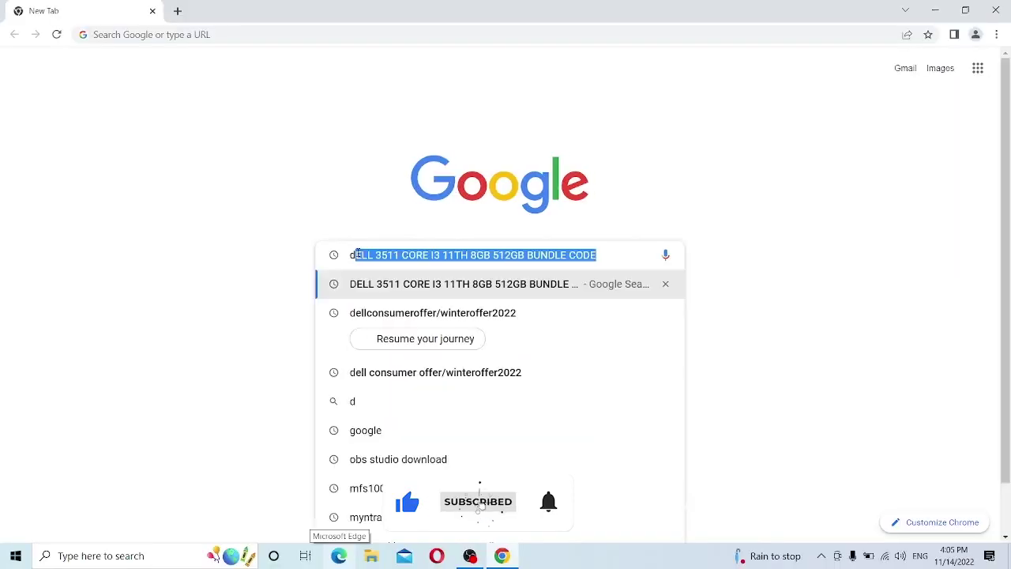
# Search Google for 'download windows 11' and open Microsoft's Download Windows 11 result.
pyautogui.write('down')
pyautogui.press('BackSpace')
pyautogui.write('load wind')
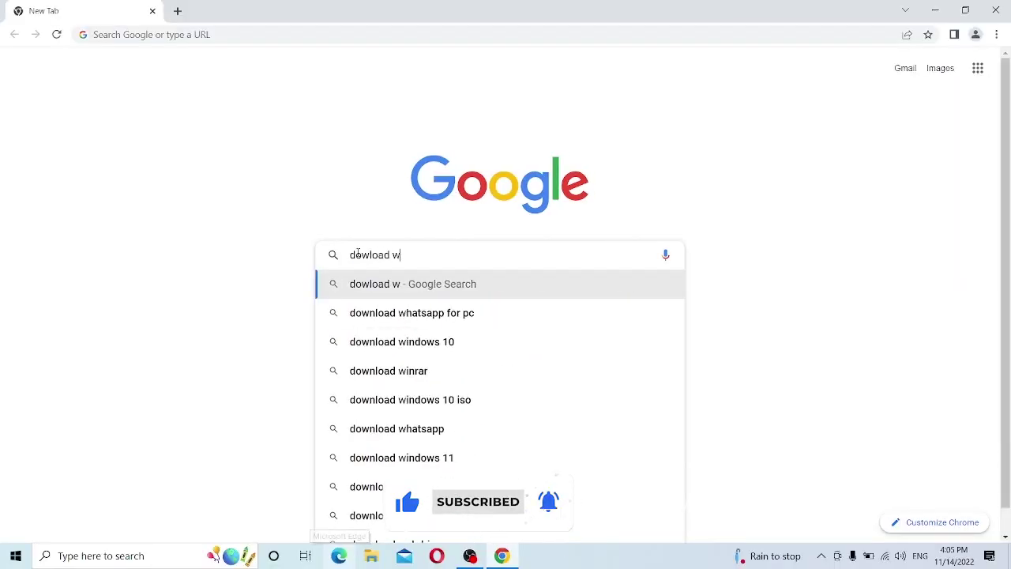
pyautogui.write('ows 11')
pyautogui.press('Return')
pyautogui.click(288, 241)
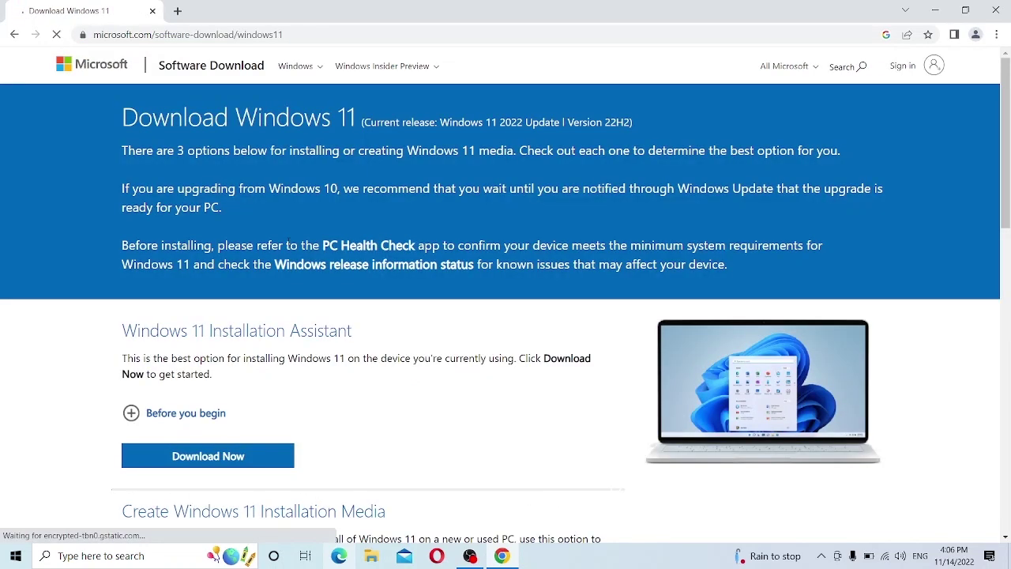
# Scroll to the Windows 11 Disk Image (ISO) section and open its download selection list.
pyautogui.scroll(-1, 425, 407)
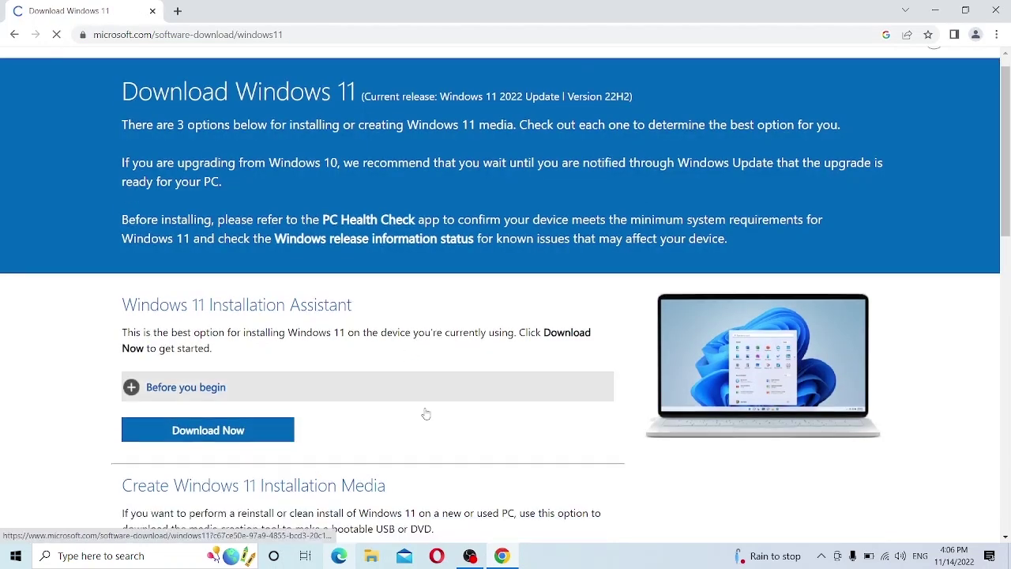
pyautogui.scroll(-2, 425, 414)
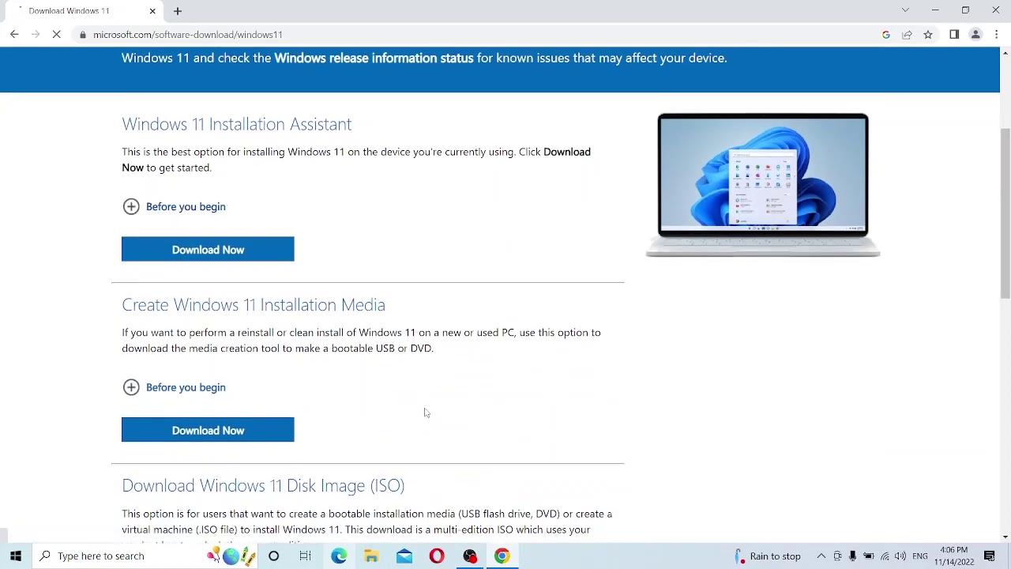
pyautogui.scroll(1, 424, 411)
pyautogui.scroll(-1, 424, 410)
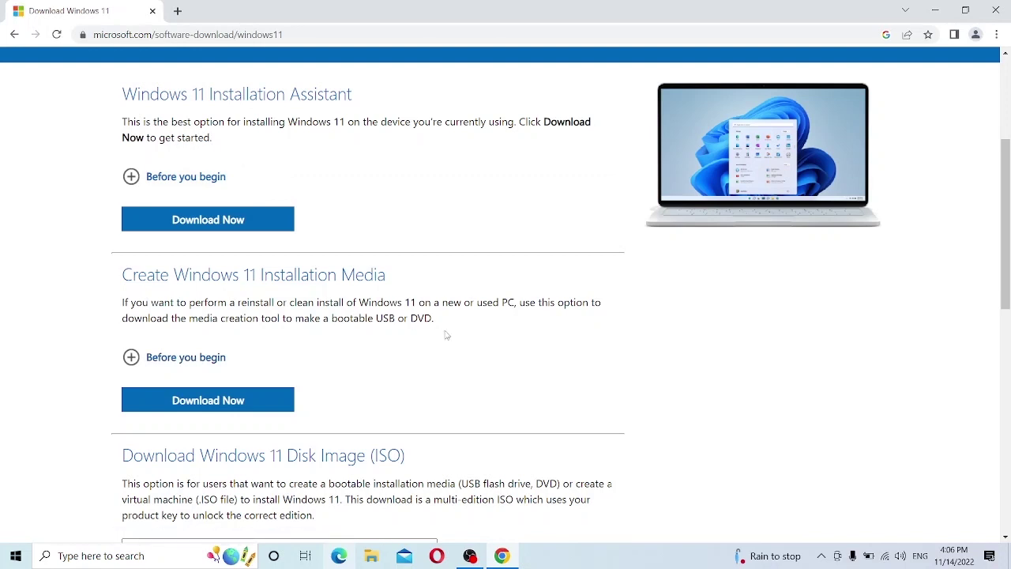
pyautogui.scroll(-2, 446, 335)
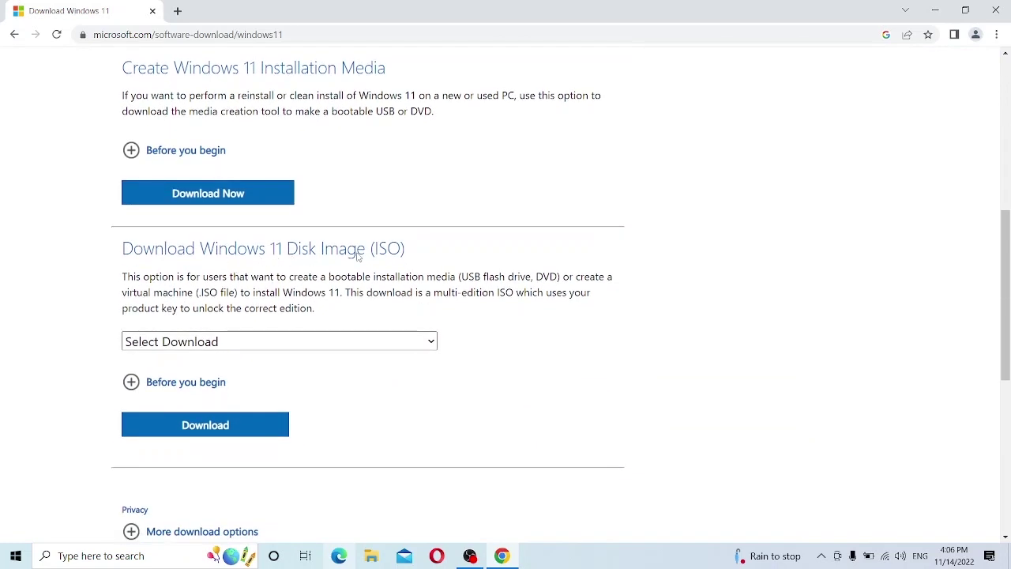
pyautogui.click(261, 340)
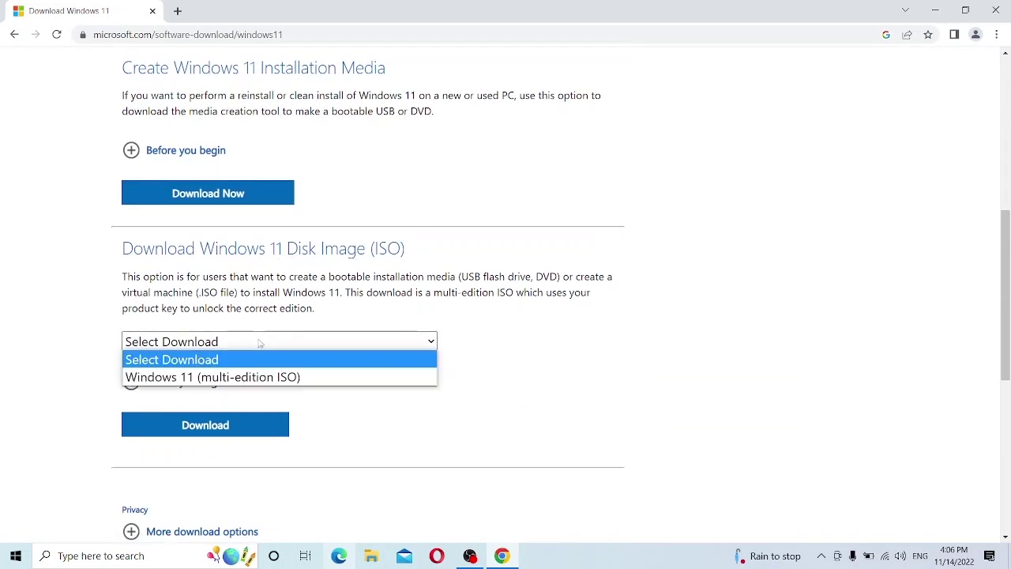
# Select the Windows 11 multi-edition ISO and confirm English International as the product language.
pyautogui.click(213, 378)
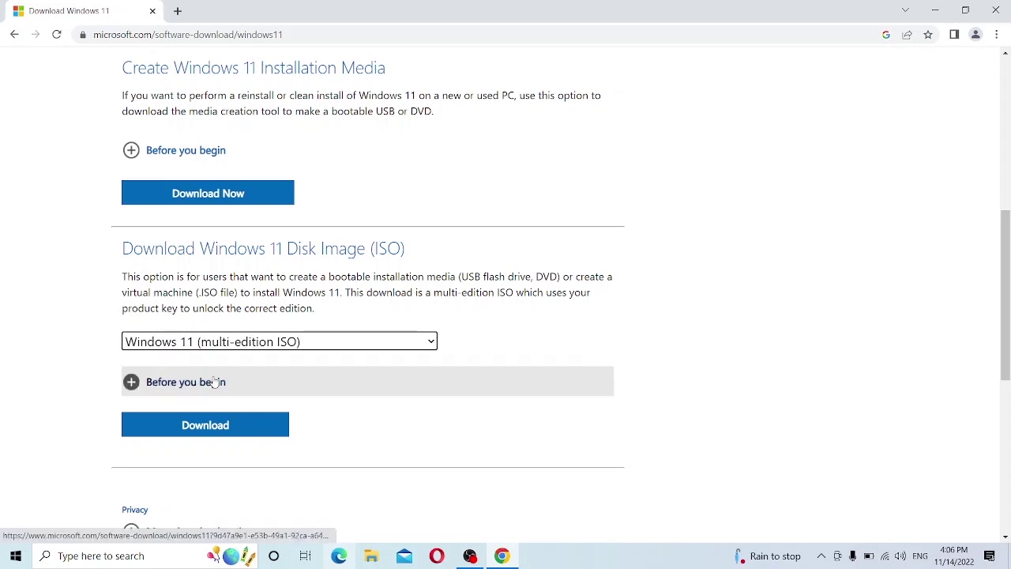
pyautogui.scroll(-1, 413, 415)
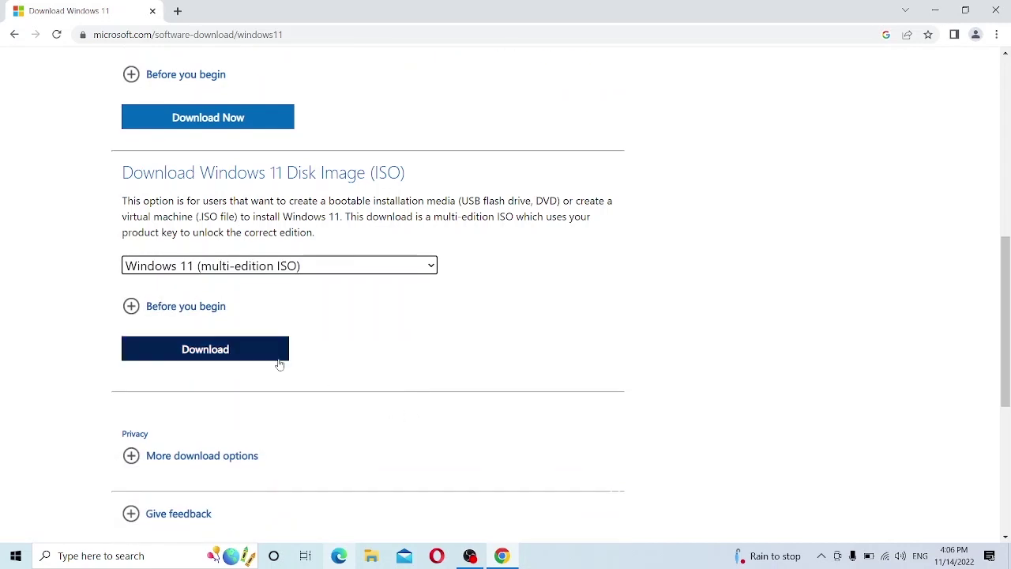
pyautogui.click(227, 350)
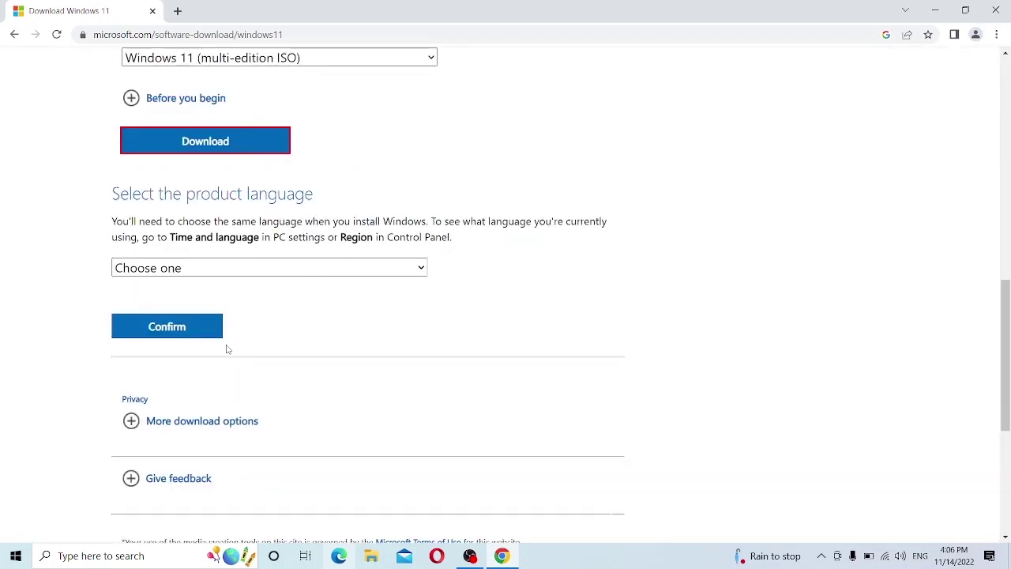
pyautogui.click(325, 269)
pyautogui.press('e')
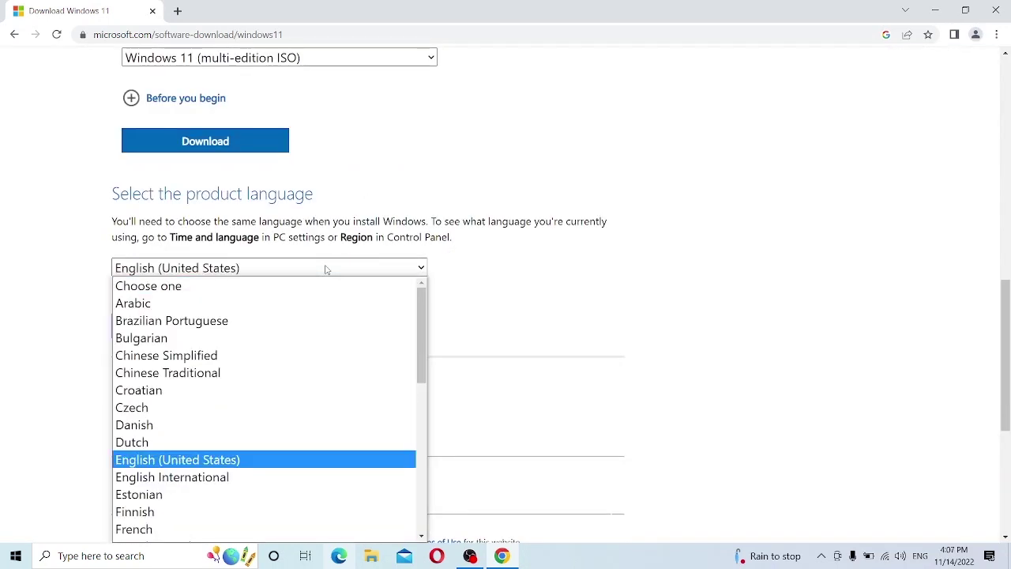
pyautogui.click(244, 481)
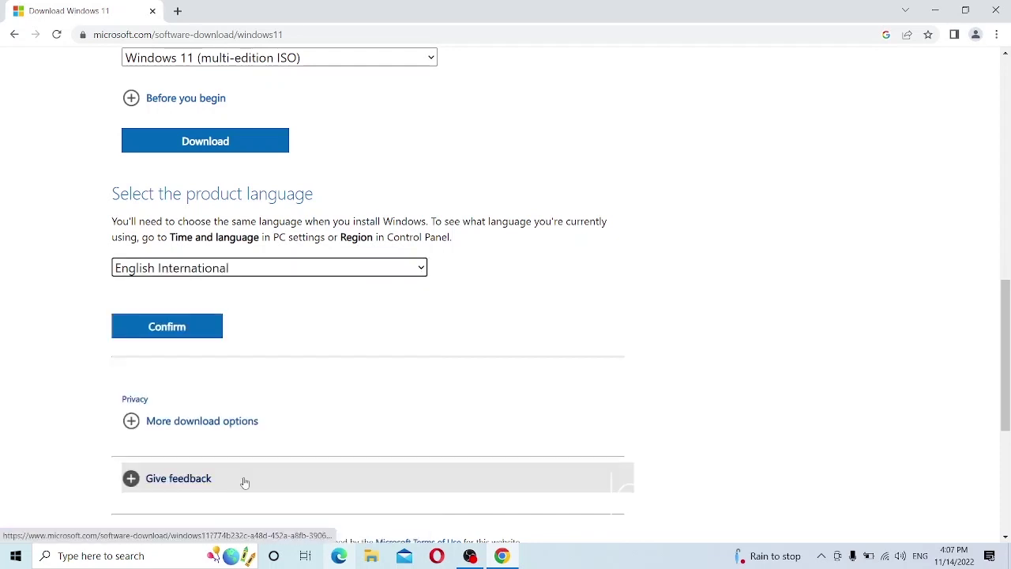
pyautogui.click(205, 328)
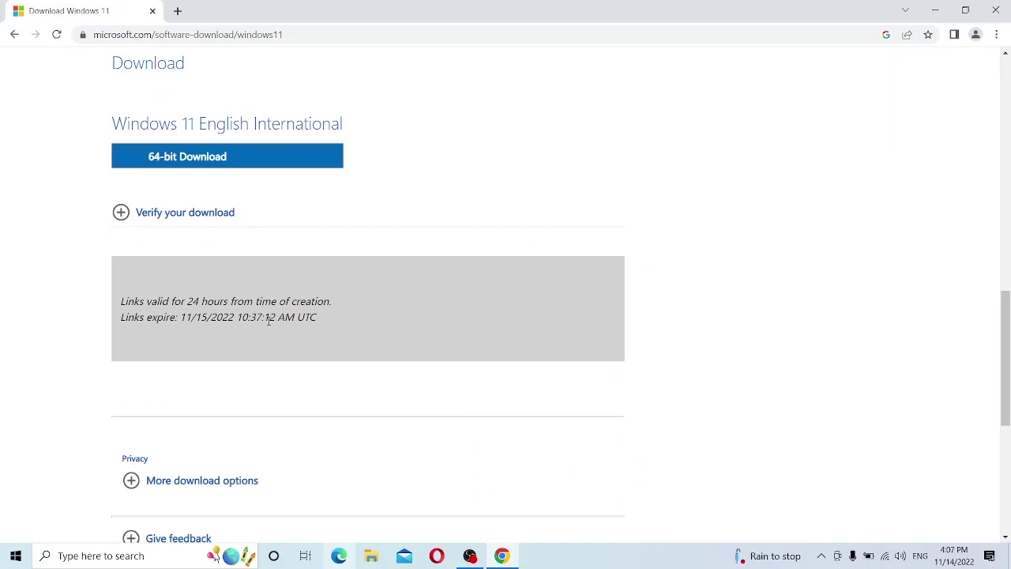
# Start the 64-bit Windows 11 download and view it in the browser's downloads list.
pyautogui.scroll(2, 269, 320)
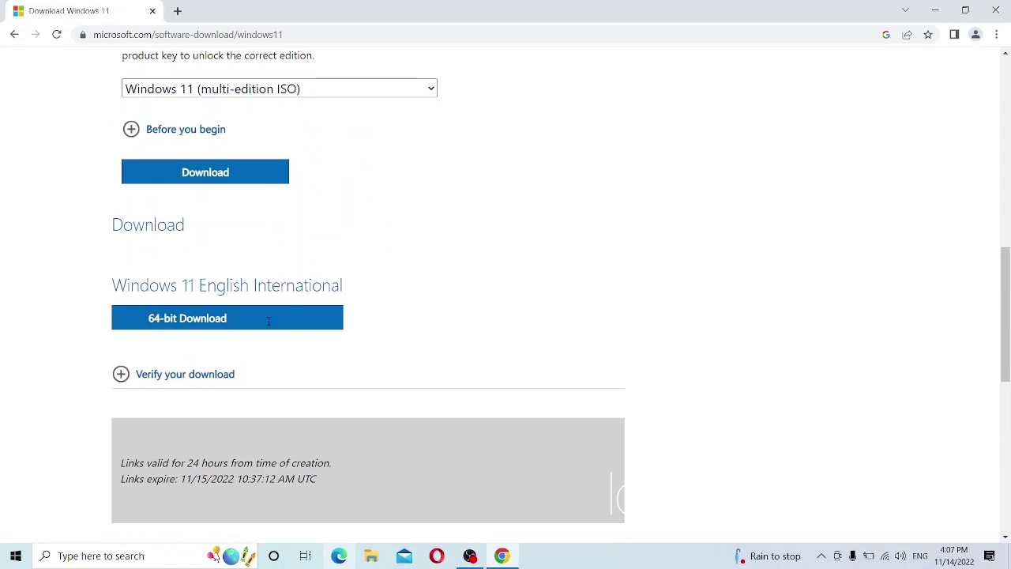
pyautogui.click(193, 325)
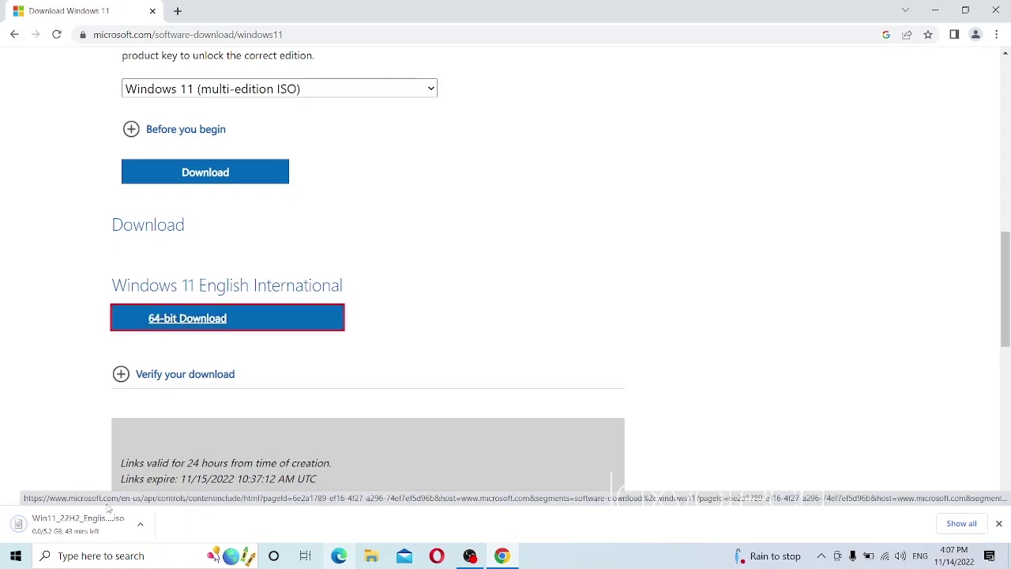
pyautogui.click(961, 523)
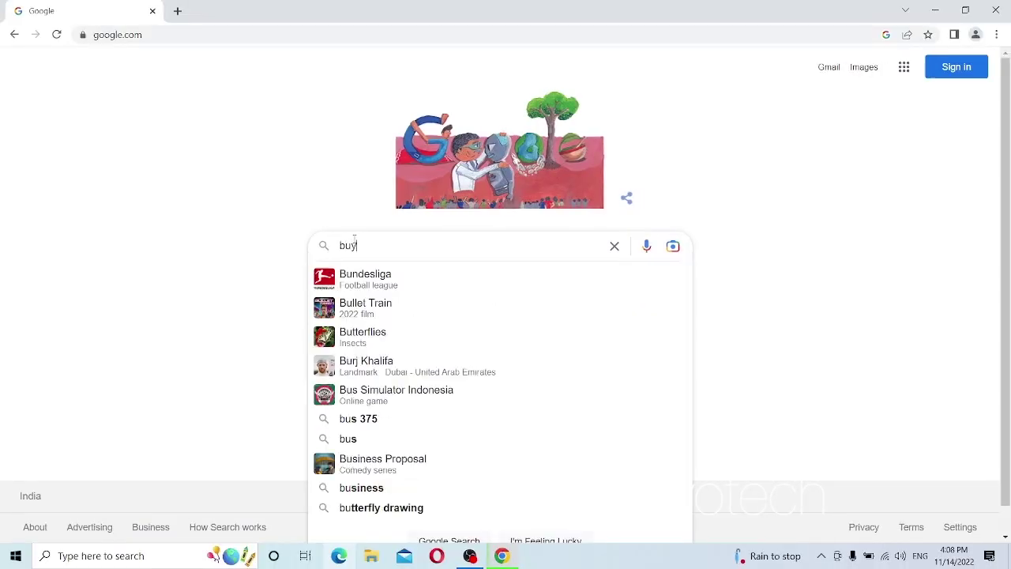
# Search Google for 'buy windows 11' and open Microsoft's 'Buy and Download Windows 11 Home' page.
pyautogui.write('y windows')
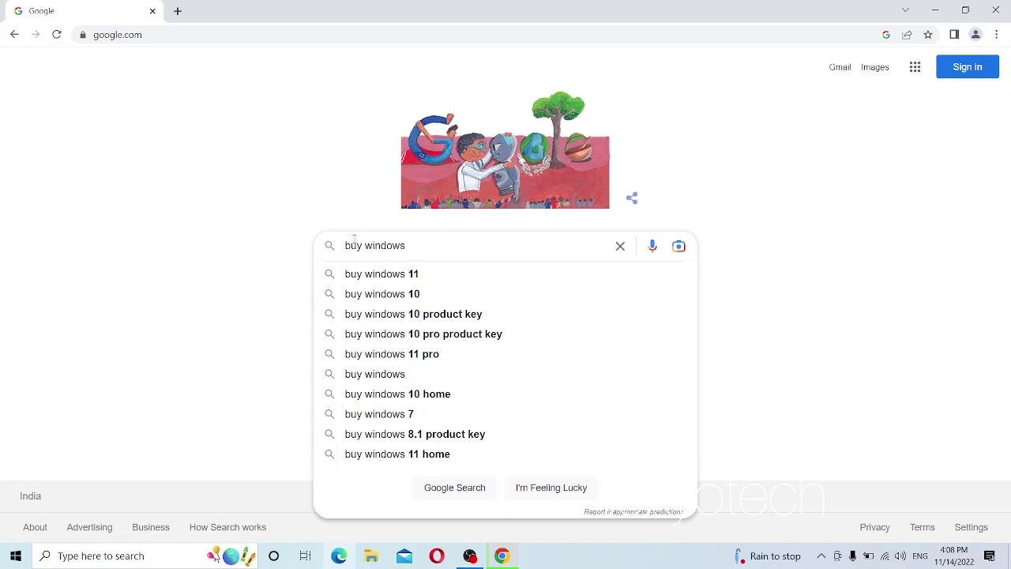
pyautogui.write(' 11')
pyautogui.press('Return')
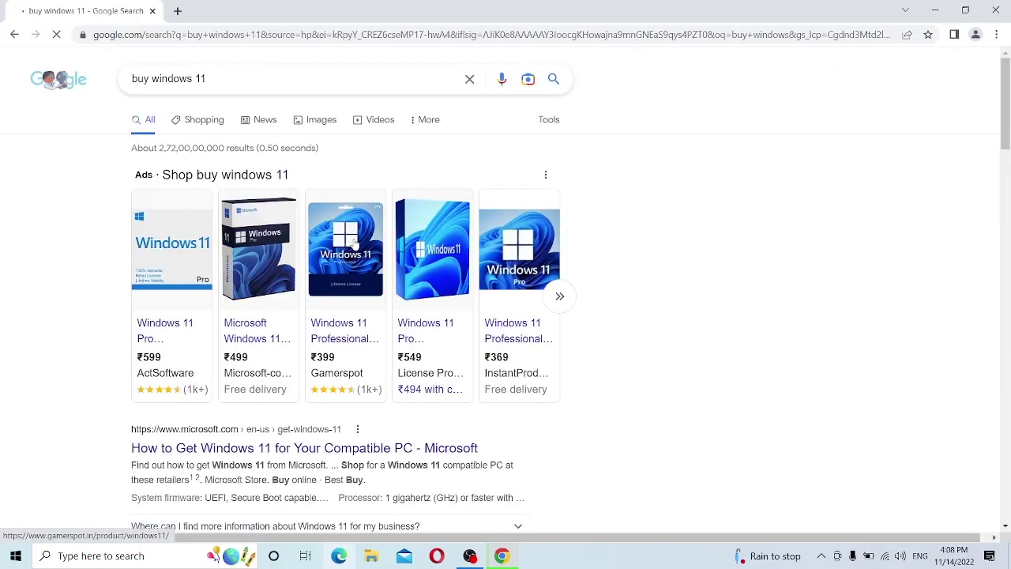
pyautogui.scroll(-3, 543, 385)
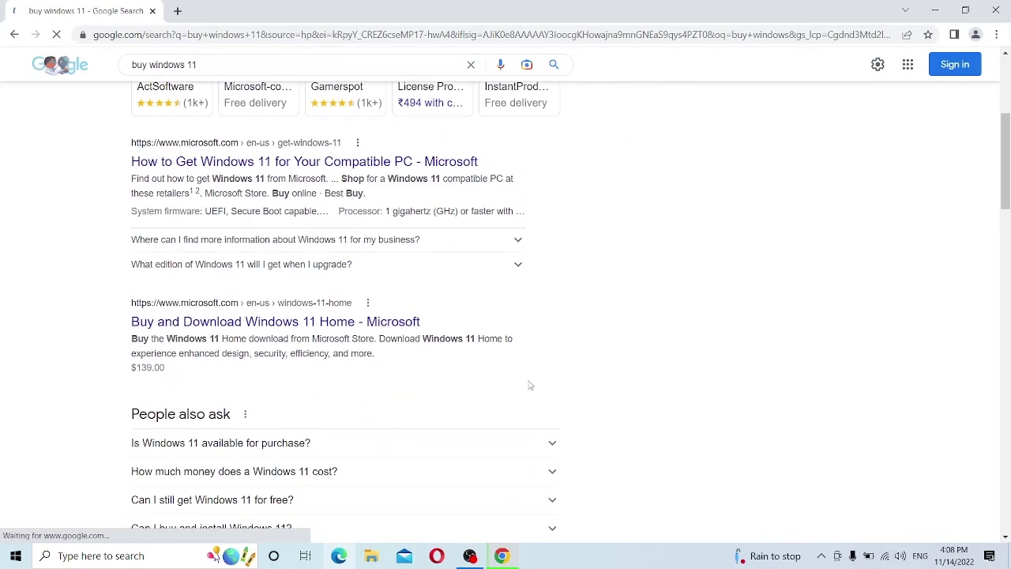
pyautogui.click(300, 325)
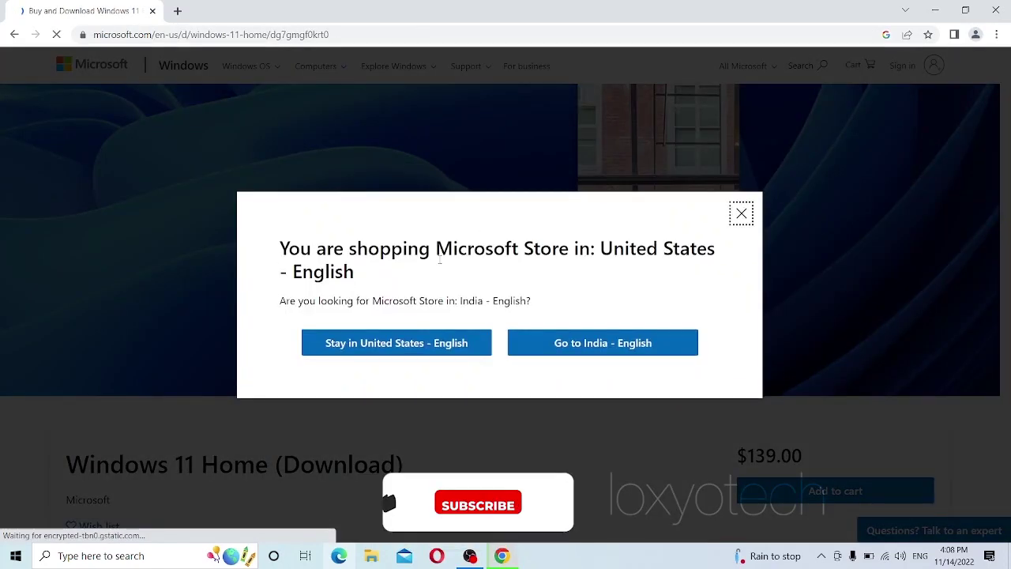
# Switch to the India - English store and submit the newsletter sign-up, dismissing the thank-you message.
pyautogui.click(580, 351)
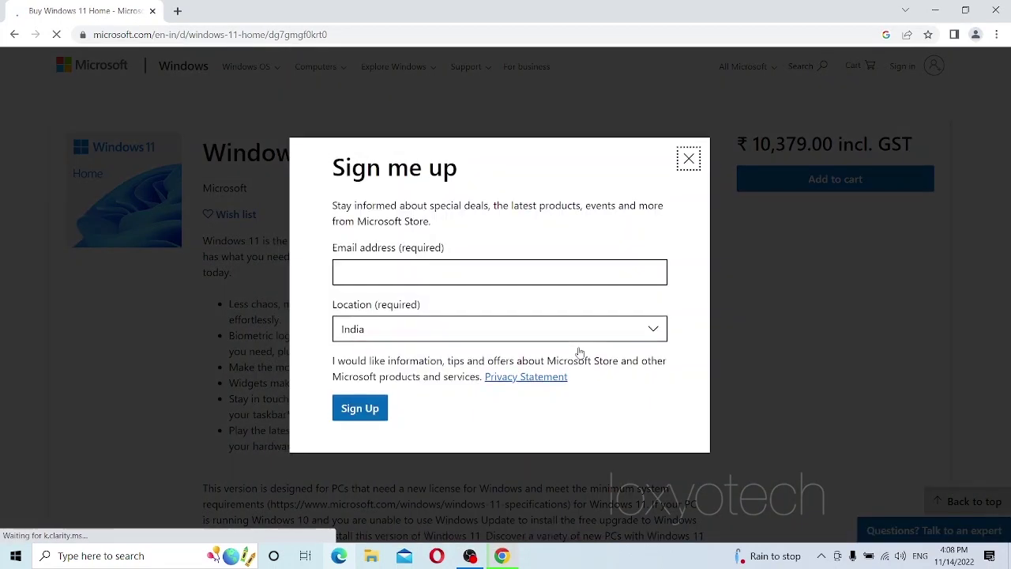
pyautogui.click(573, 268)
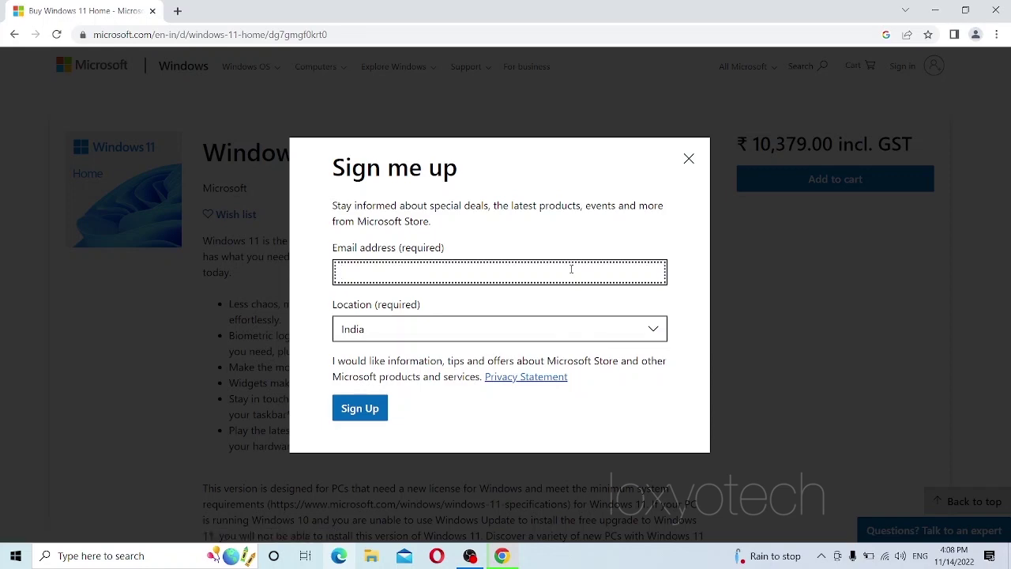
pyautogui.click(365, 408)
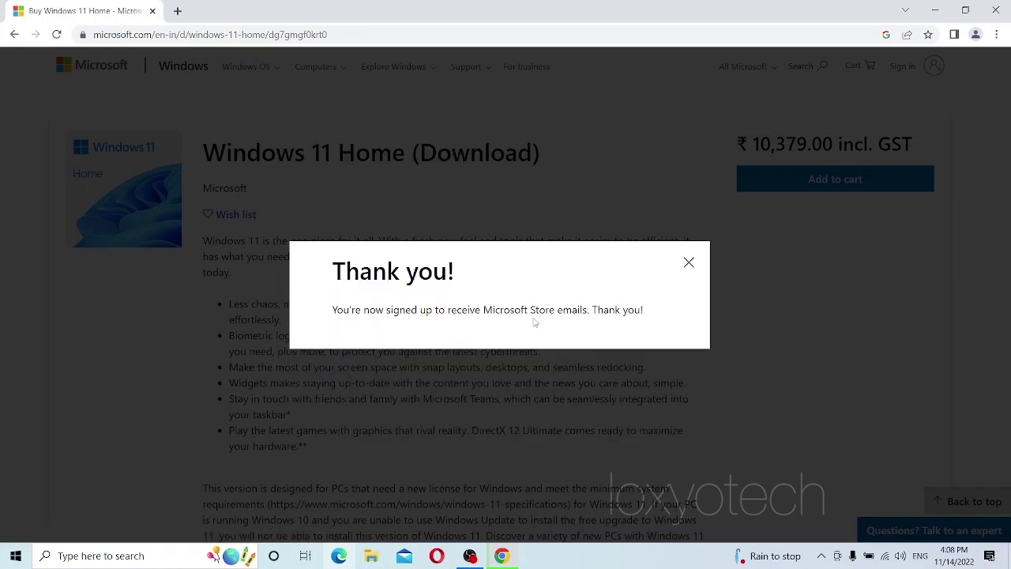
pyautogui.click(689, 264)
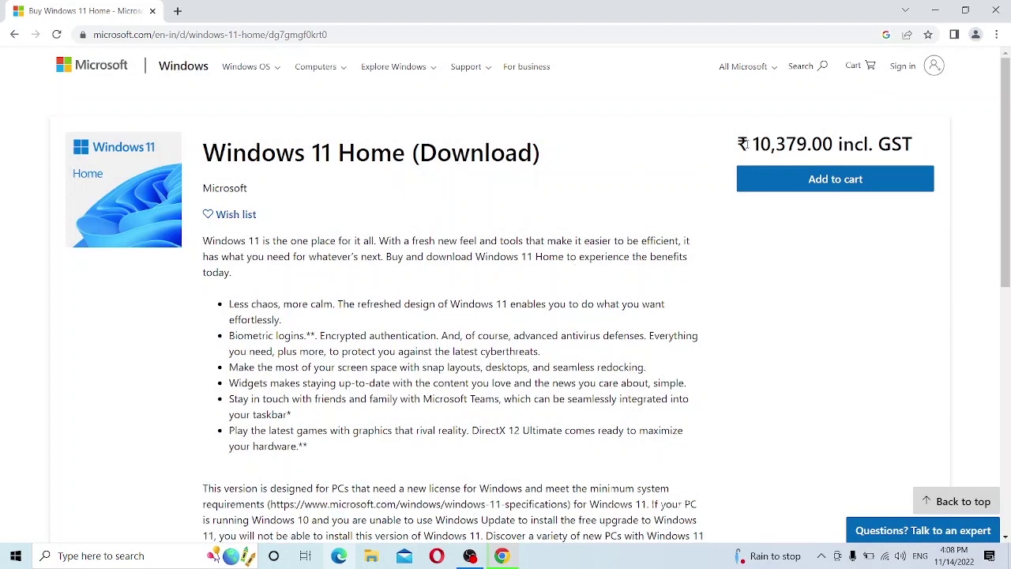
# Go through the Windows menu's Windows 11 pages to the Windows 11 Pro purchase page.
pyautogui.click(278, 69)
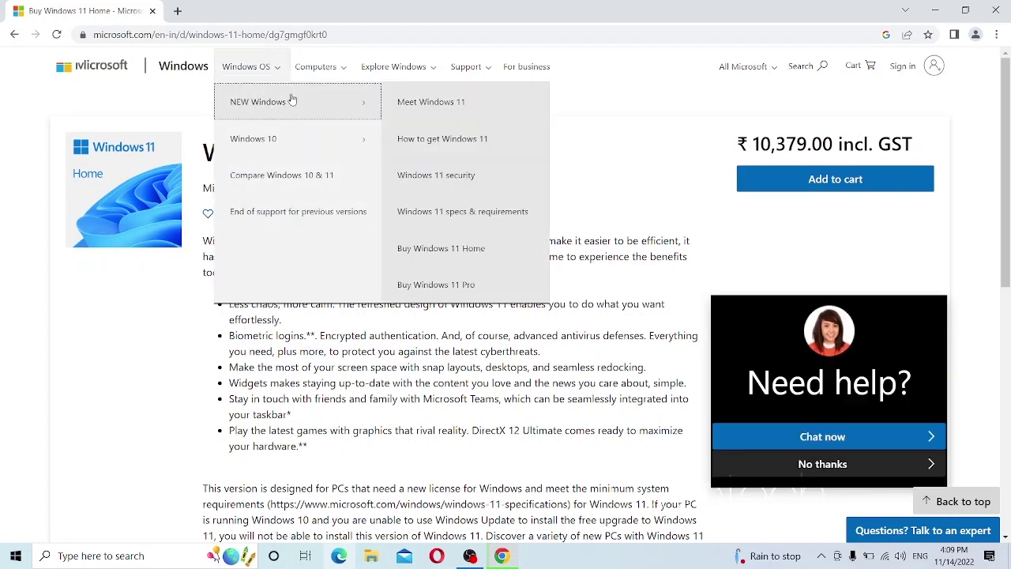
pyautogui.click(277, 77)
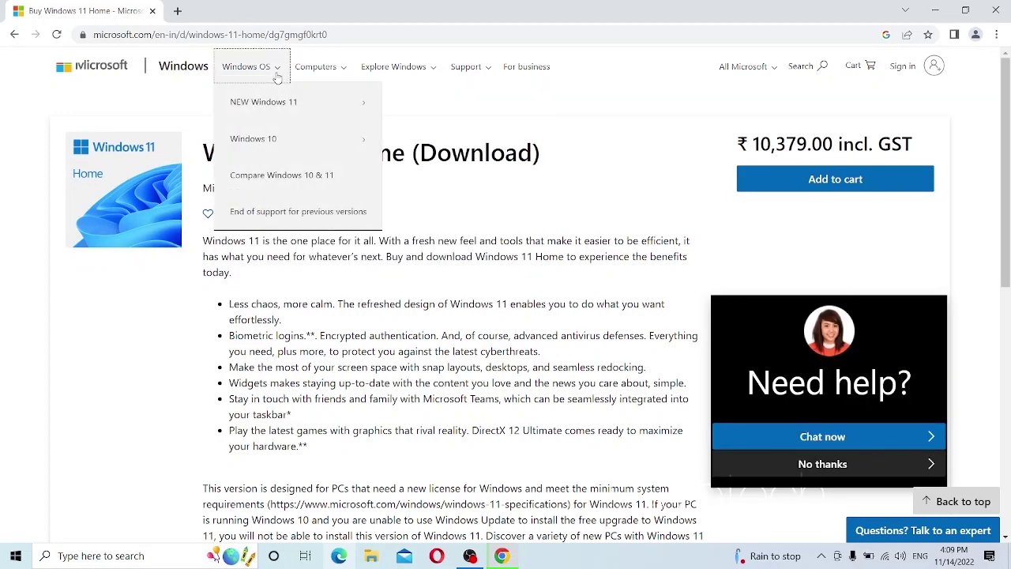
pyautogui.click(294, 105)
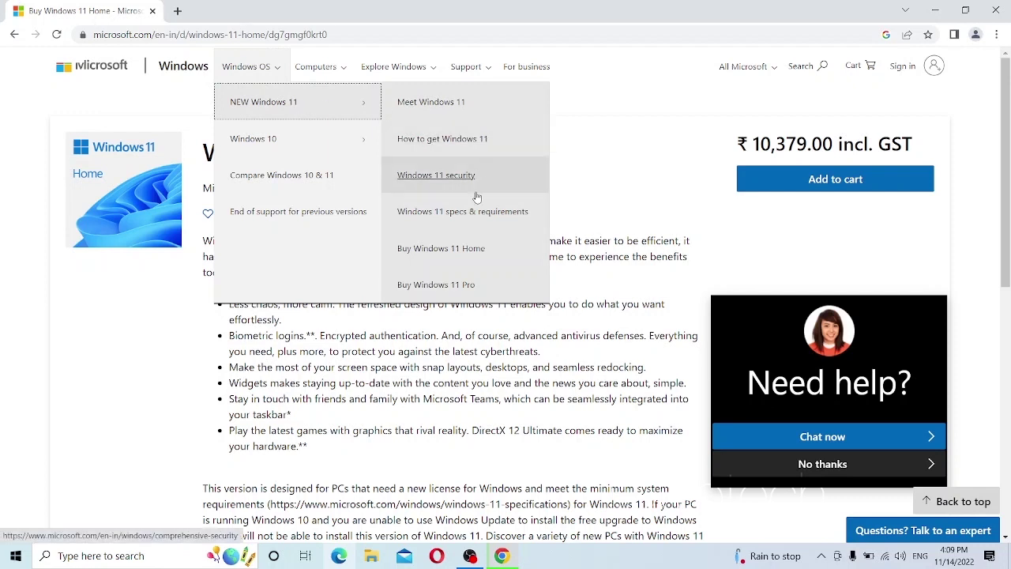
pyautogui.click(449, 286)
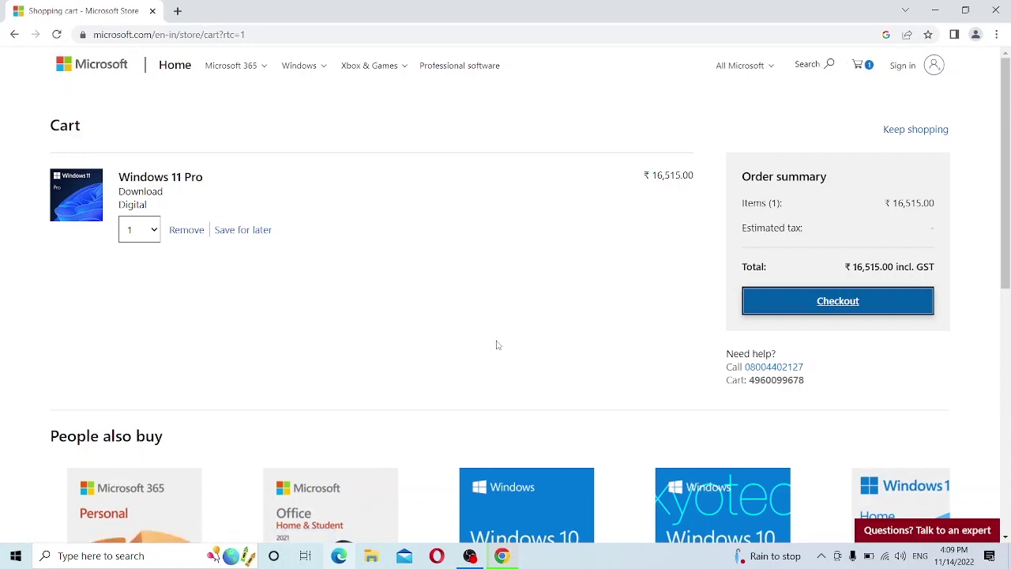
# Browse the suggested products, return to the cart, and check out the ₹16,515.00 Windows 11 Pro.
pyautogui.scroll(-3, 496, 345)
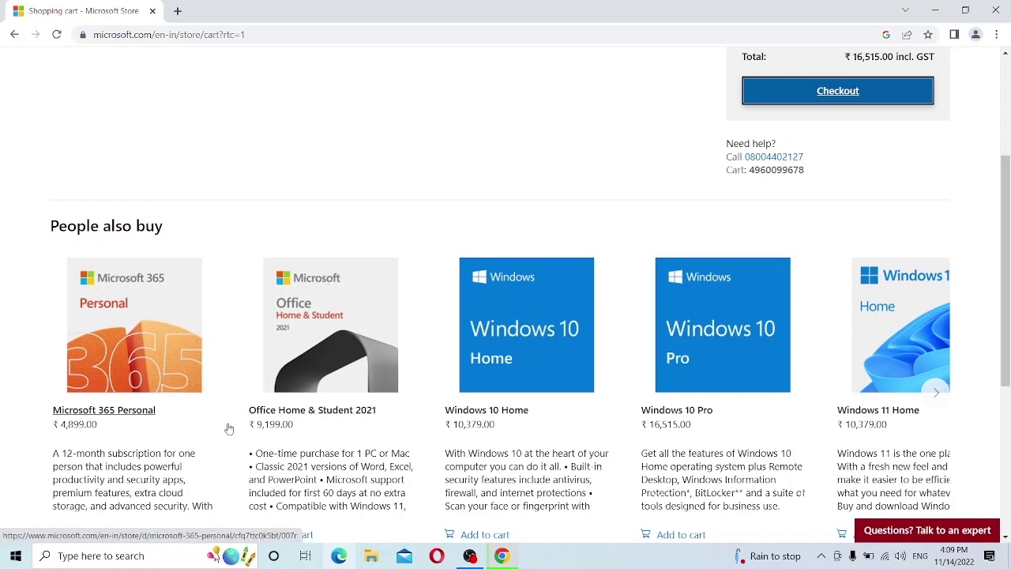
pyautogui.click(936, 392)
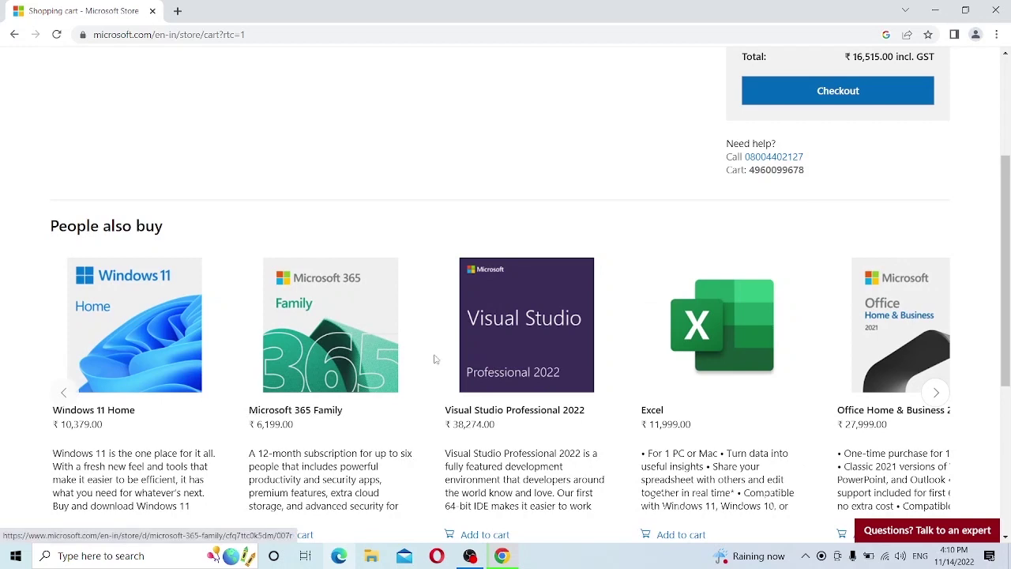
pyautogui.click(936, 395)
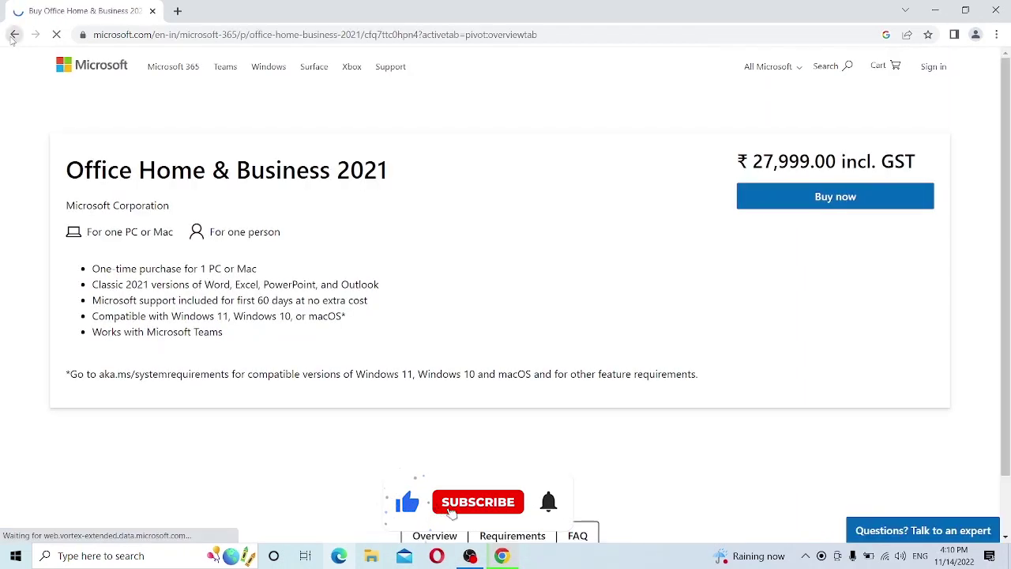
pyautogui.hotkey('alt', 'Left')
pyautogui.click(836, 303)
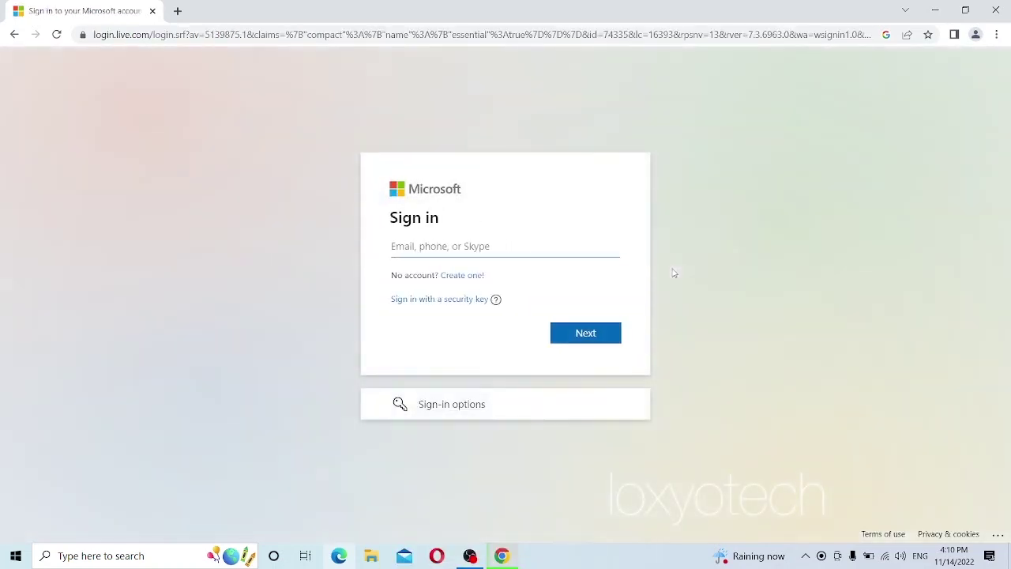
# Enter the account e-mail and choose the birth day for the new Microsoft account.
pyautogui.click(496, 248)
pyautogui.click(429, 269)
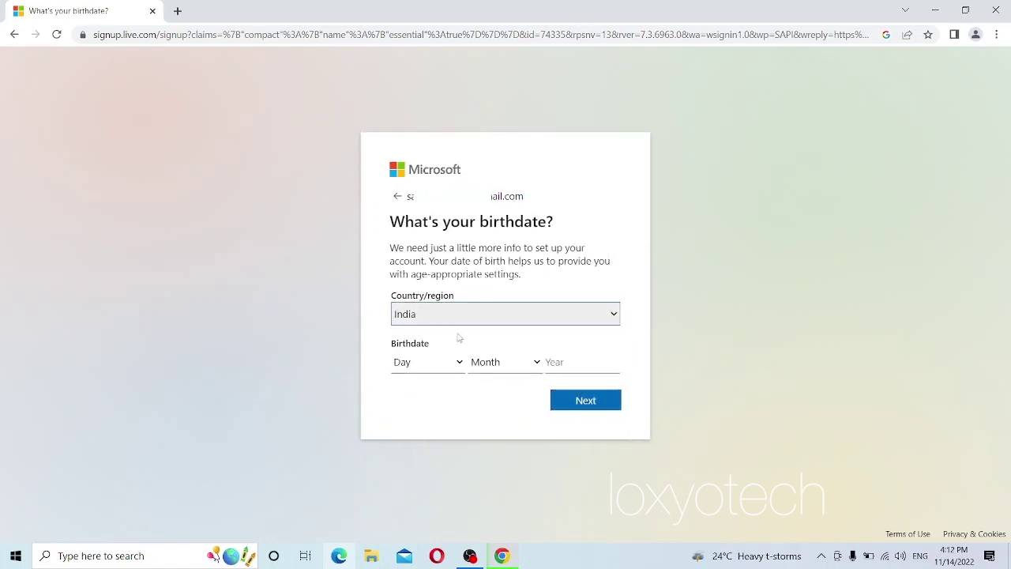
pyautogui.click(424, 369)
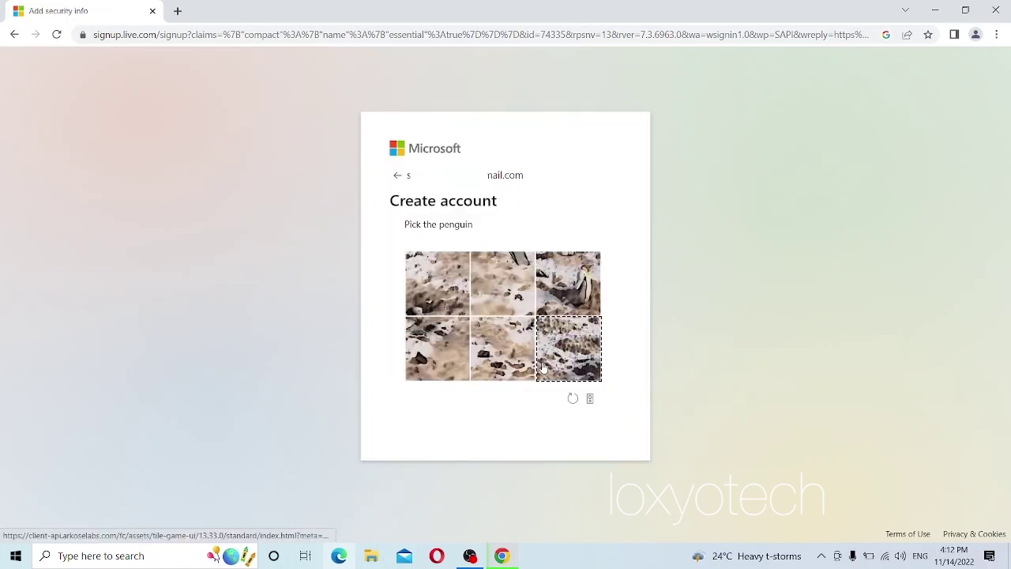
# Solve the 'Pick the penguin' verification puzzle across its four rounds.
pyautogui.click(566, 271)
pyautogui.click(510, 281)
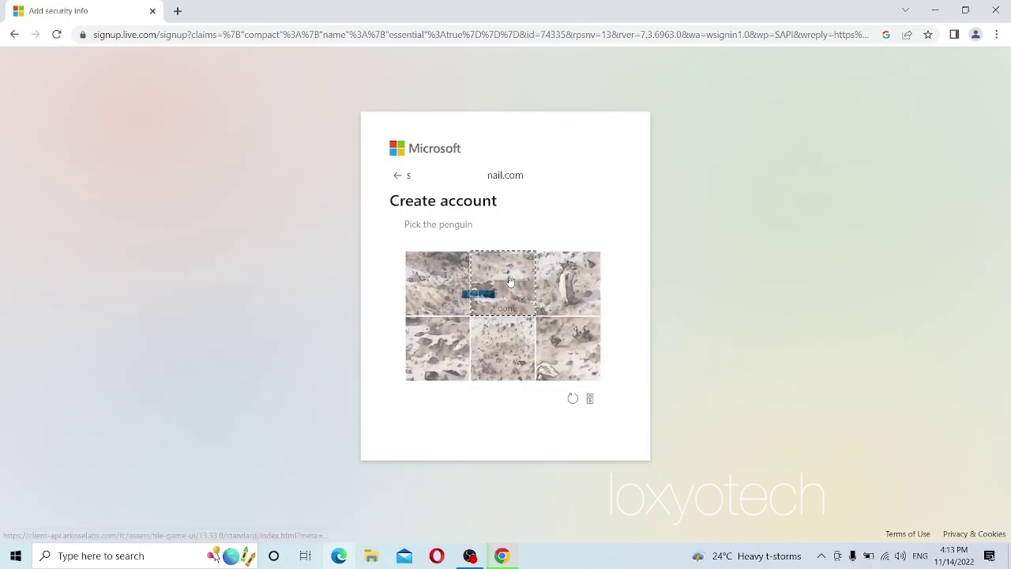
pyautogui.click(447, 341)
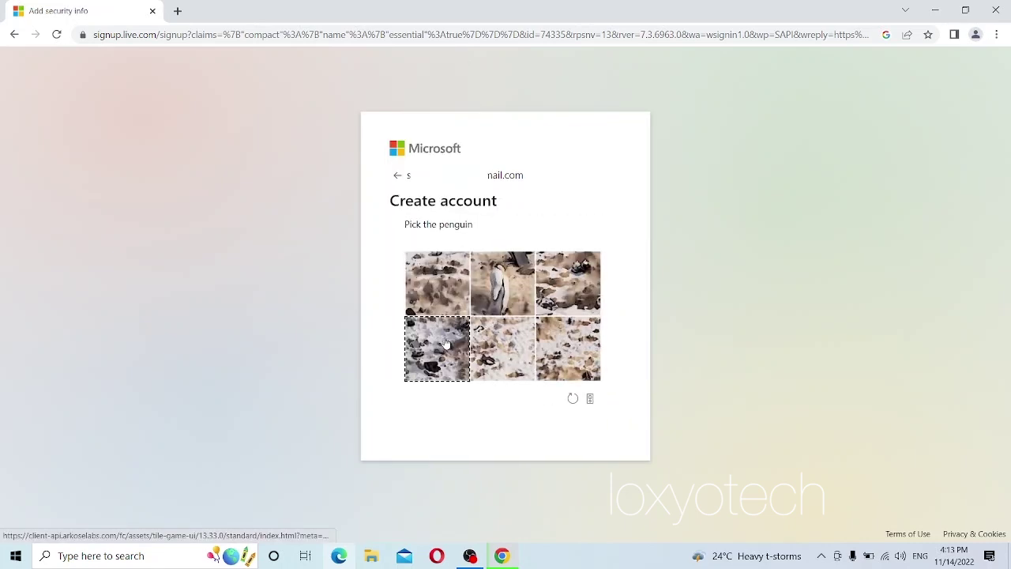
pyautogui.click(498, 286)
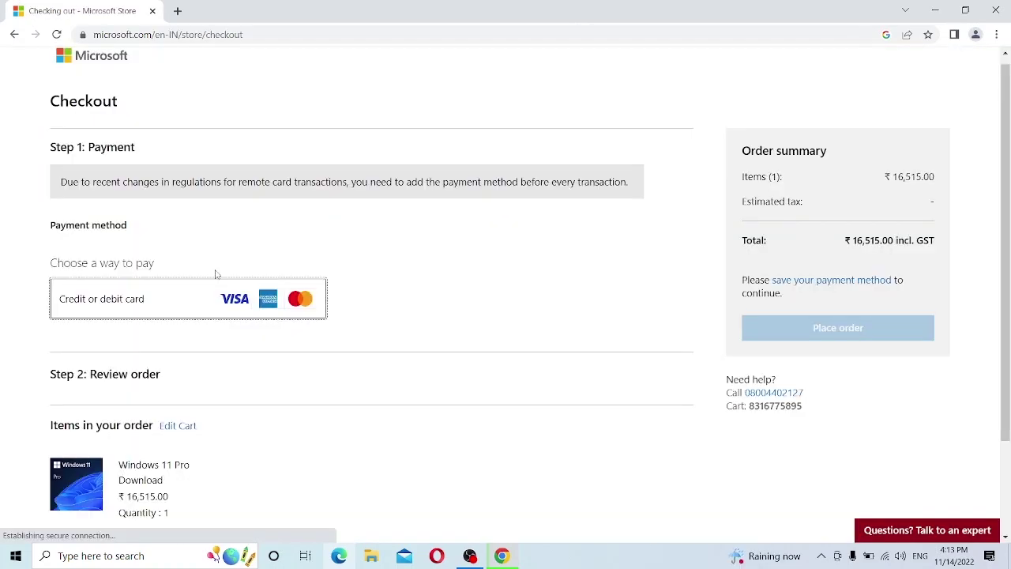
# Choose Credit or debit card as payment and look over the blank card and billing address fields.
pyautogui.click(163, 297)
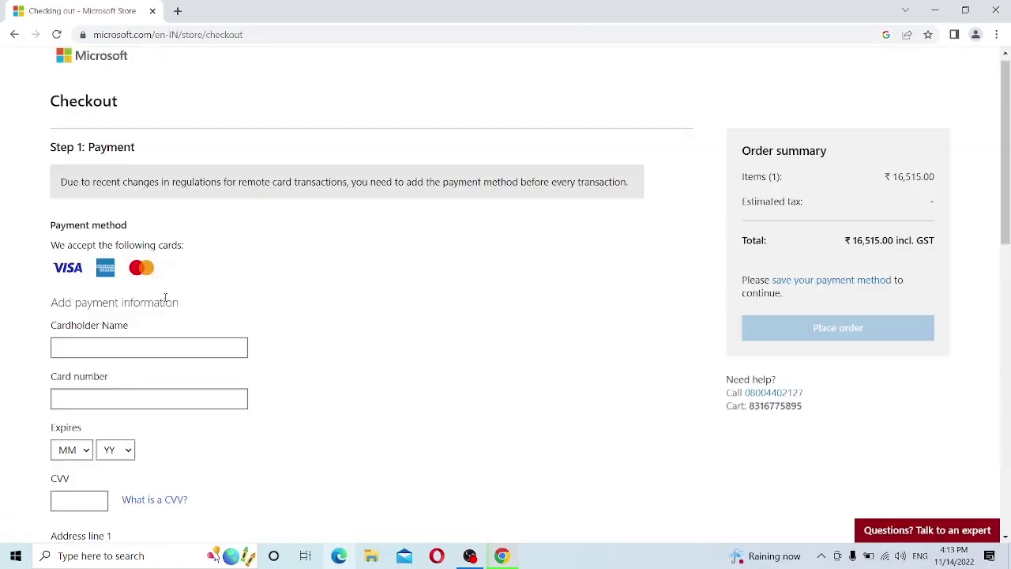
pyautogui.scroll(-6, 117, 348)
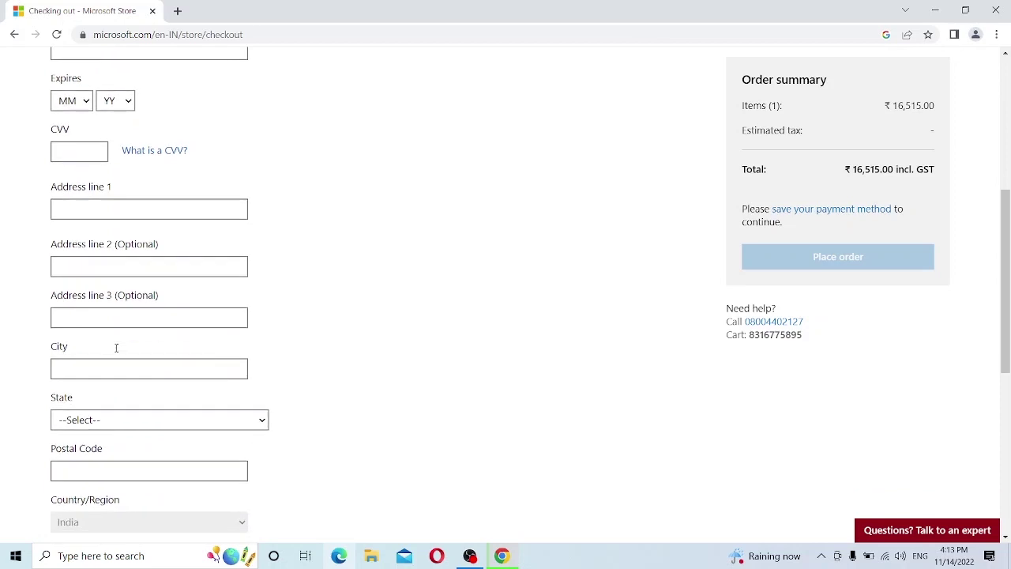
pyautogui.scroll(-3, 116, 347)
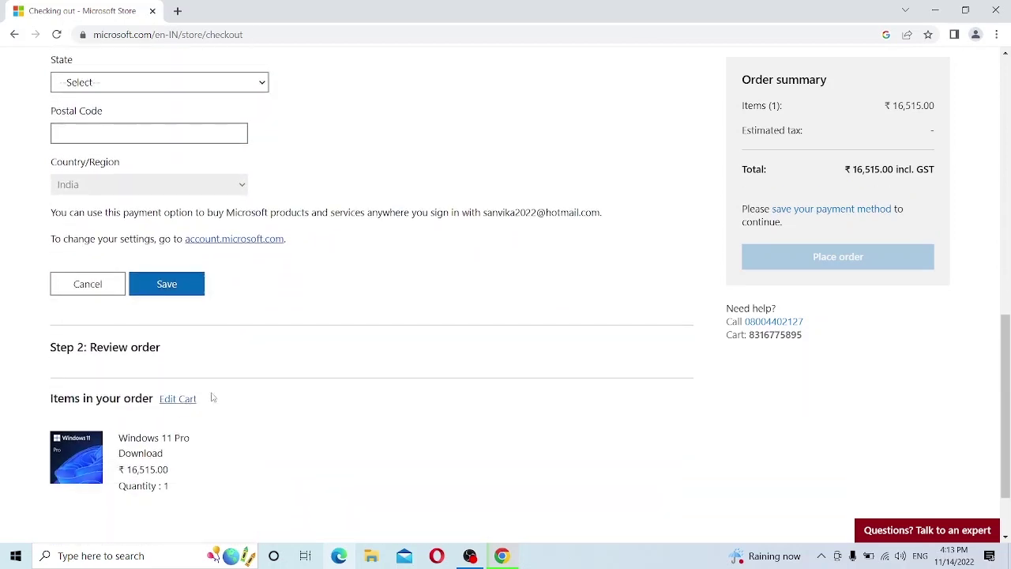
pyautogui.scroll(6, 624, 297)
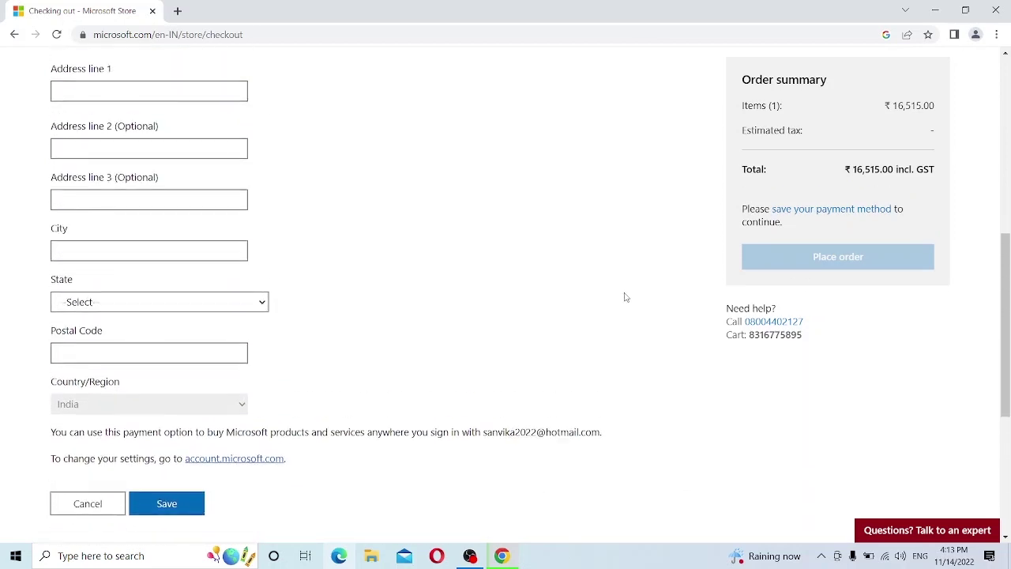
pyautogui.scroll(3, 624, 297)
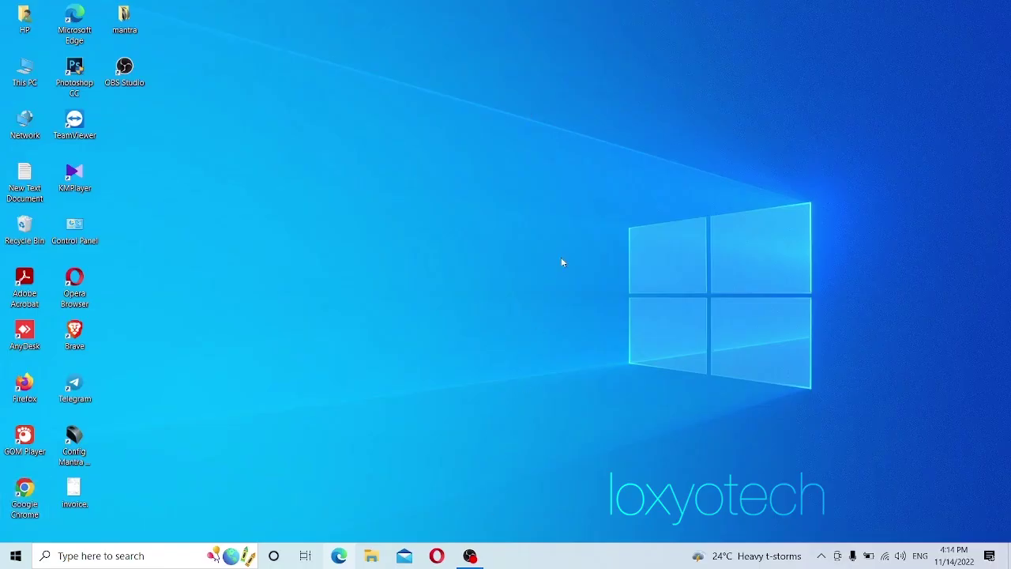
# Reopen the browser on Microsoft's Windows 11 software download page.
pyautogui.click(470, 555)
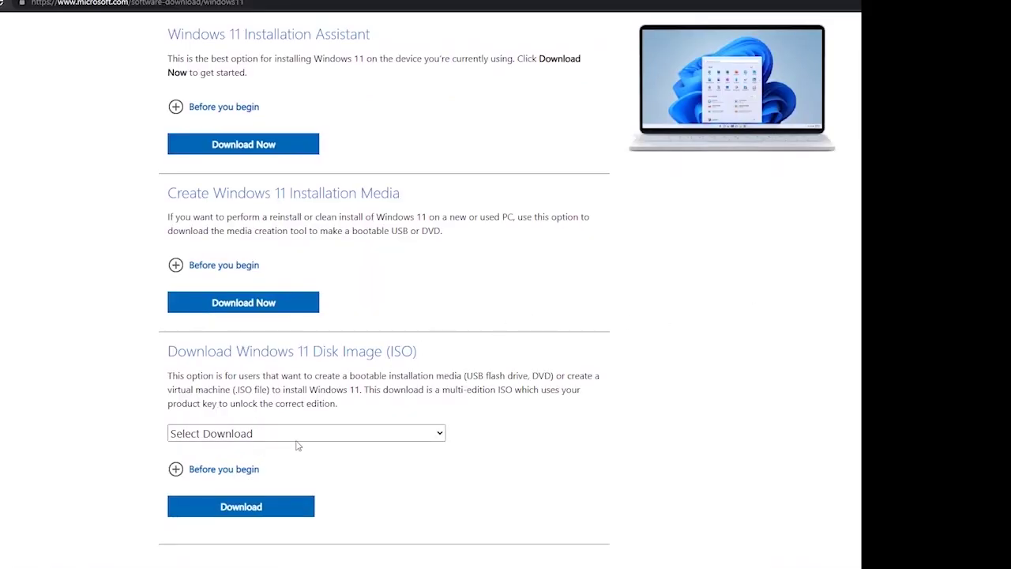
# Download the Media Creation Tool from Create Windows 11 Installation Media's Download Now.
pyautogui.click(276, 309)
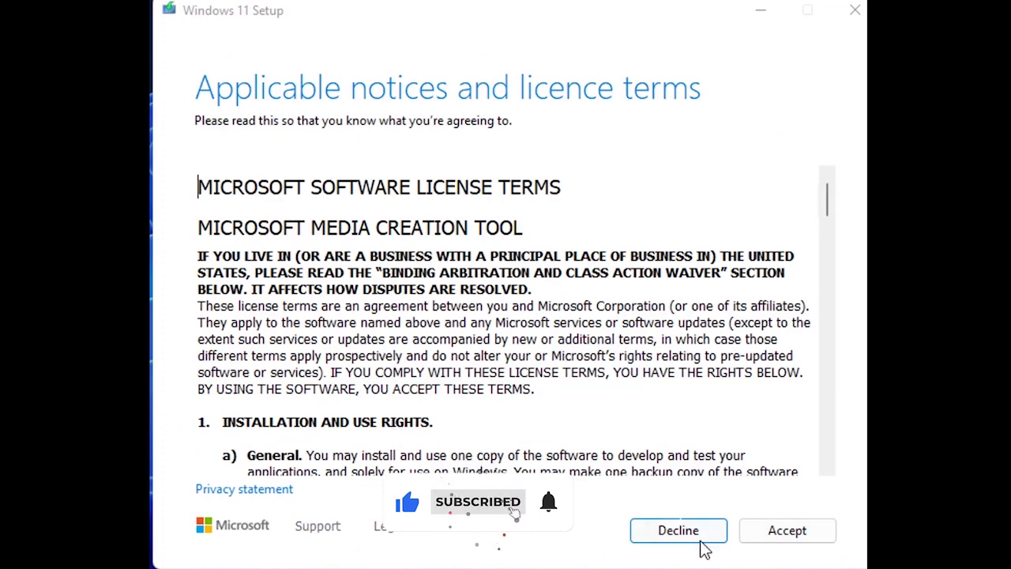
# Accept the licence, keep English (United Kingdom), pick USB flash drive media, and refresh the drive list.
pyautogui.click(789, 531)
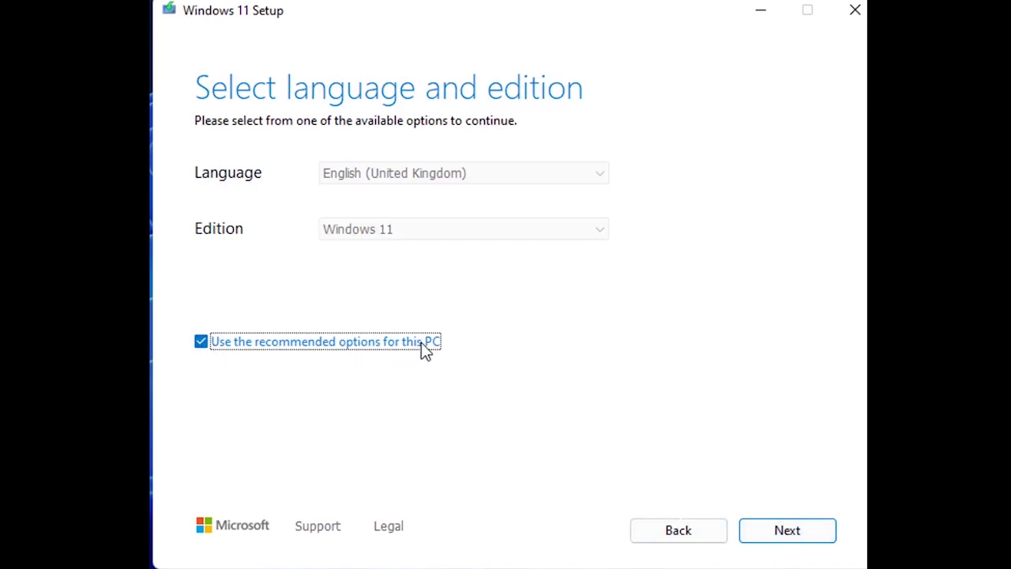
pyautogui.click(264, 350)
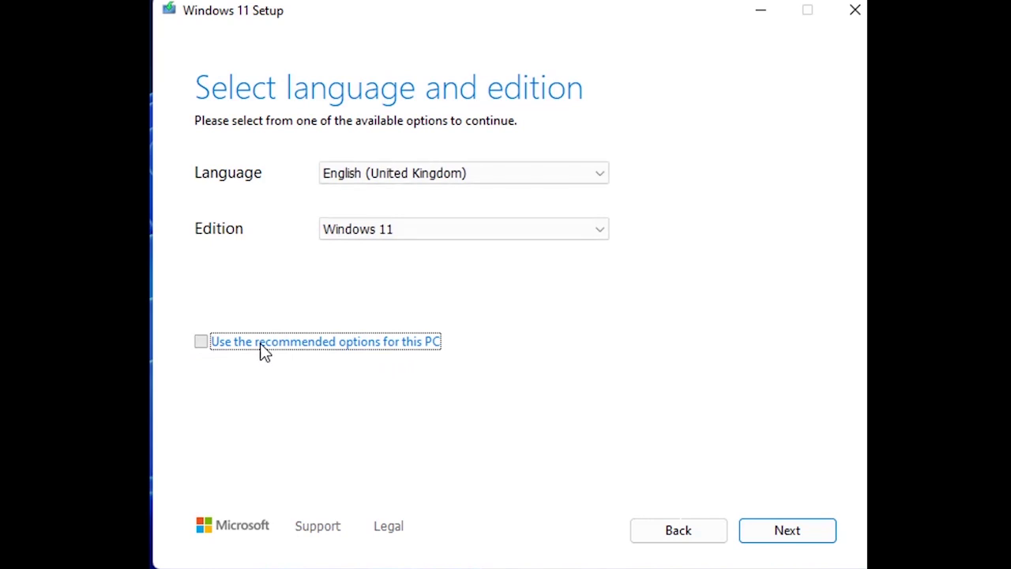
pyautogui.click(807, 534)
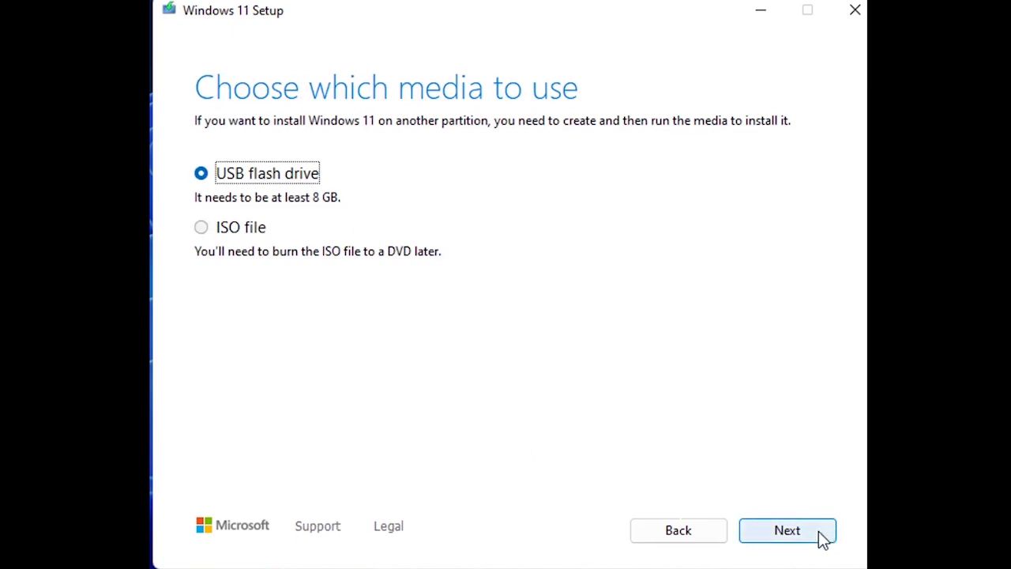
pyautogui.click(787, 530)
pyautogui.tripleClick(236, 208)
pyautogui.click(228, 171)
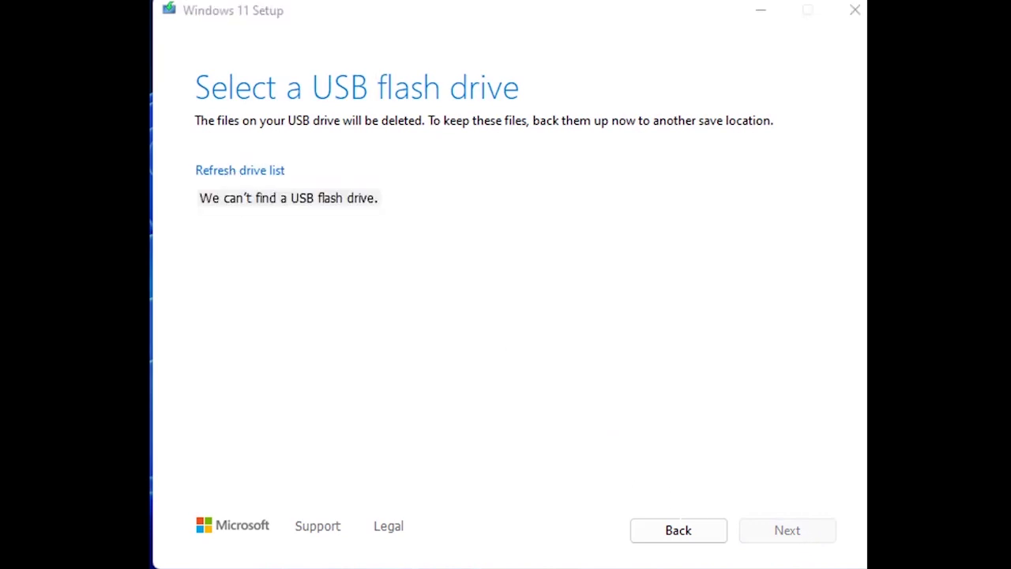
# Write Windows 11 installation media to the refreshed D: (Windows11) USB drive and finish when ready.
pyautogui.click(269, 173)
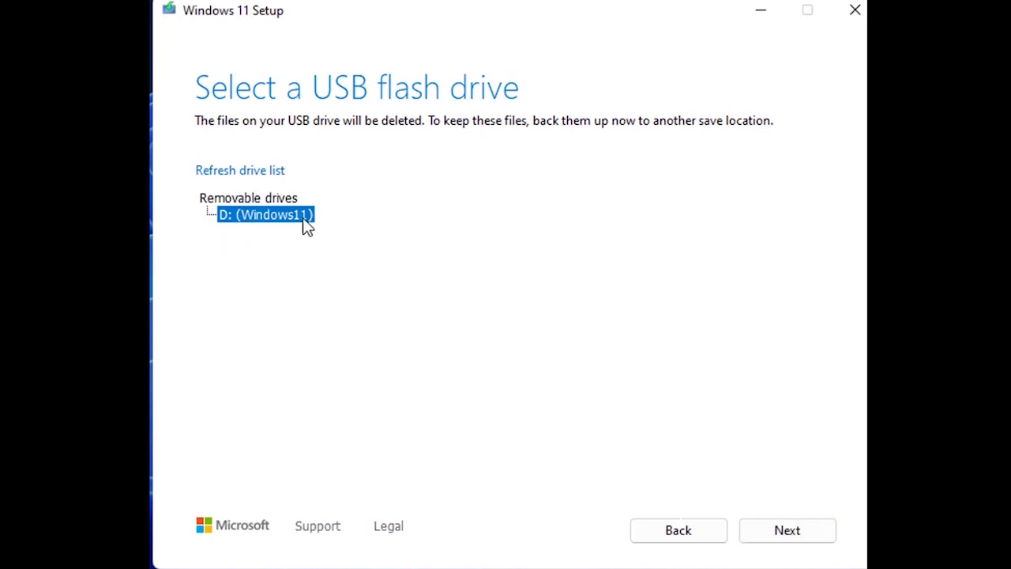
pyautogui.click(785, 540)
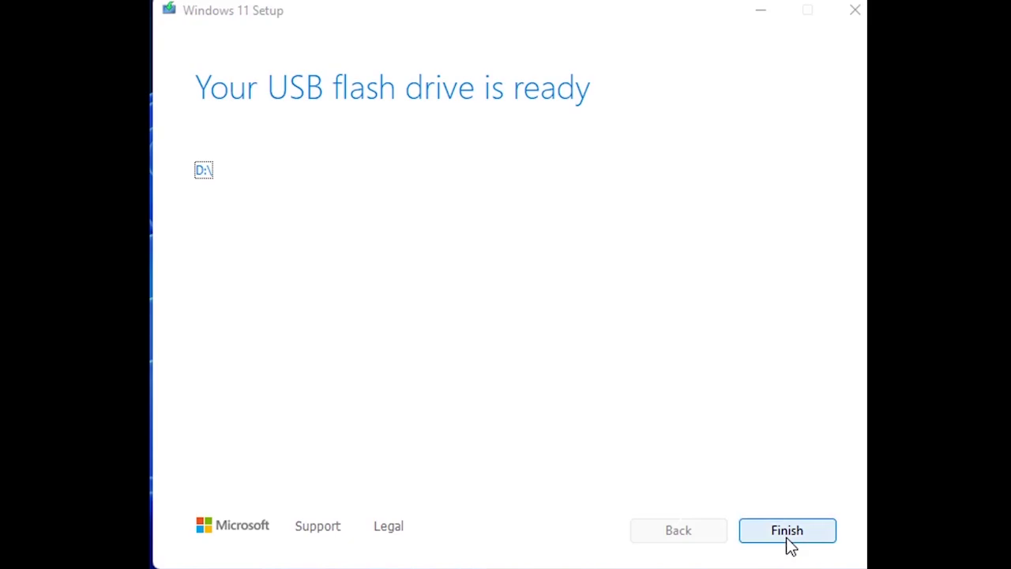
pyautogui.click(787, 531)
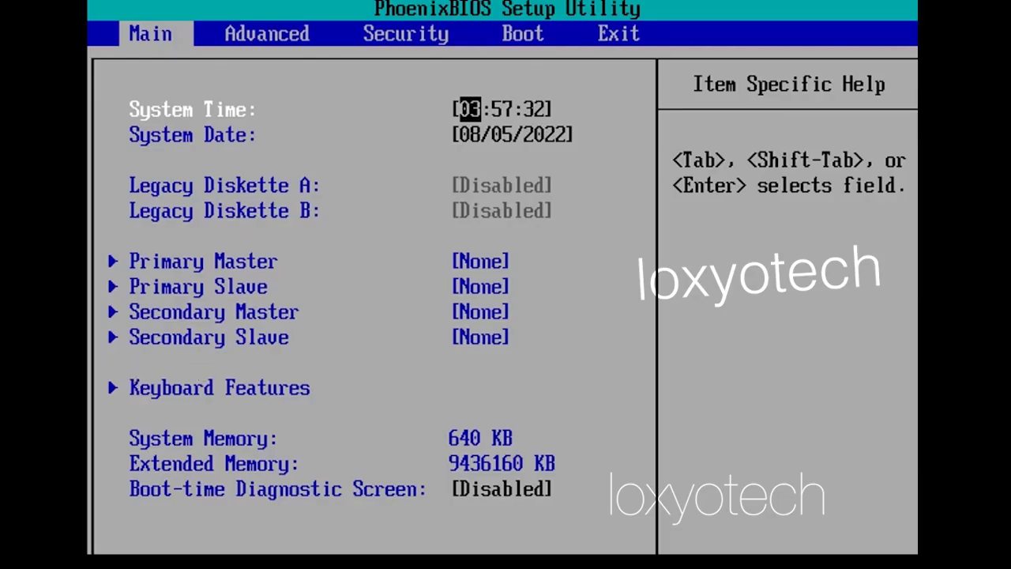
# Move to the Advanced tab of the PhoenixBIOS Setup Utility.
pyautogui.press('Right')
pyautogui.press('Right')
pyautogui.press('Right')
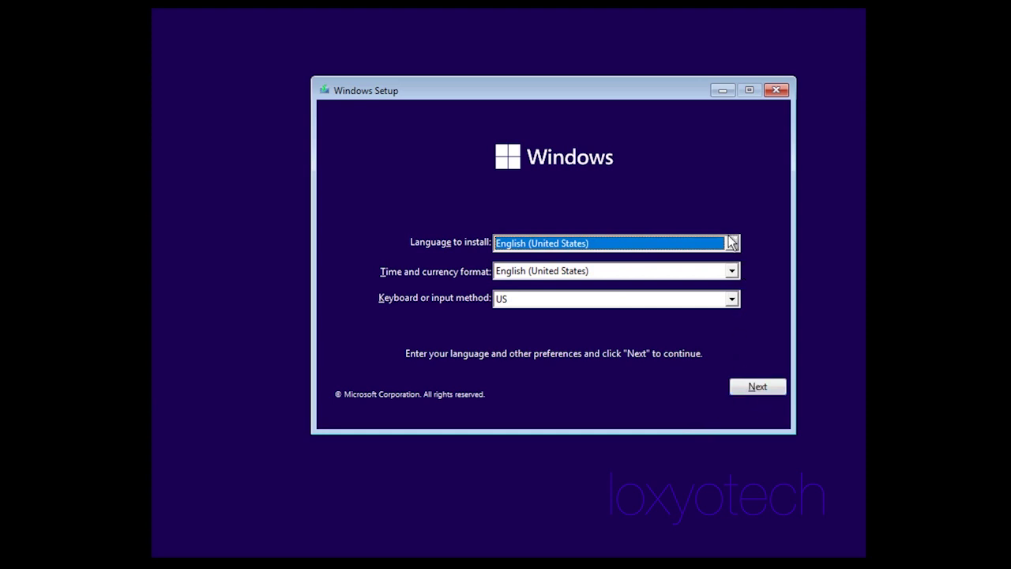
# Keep the English (United States) defaults and begin installing without a product key.
pyautogui.click(757, 388)
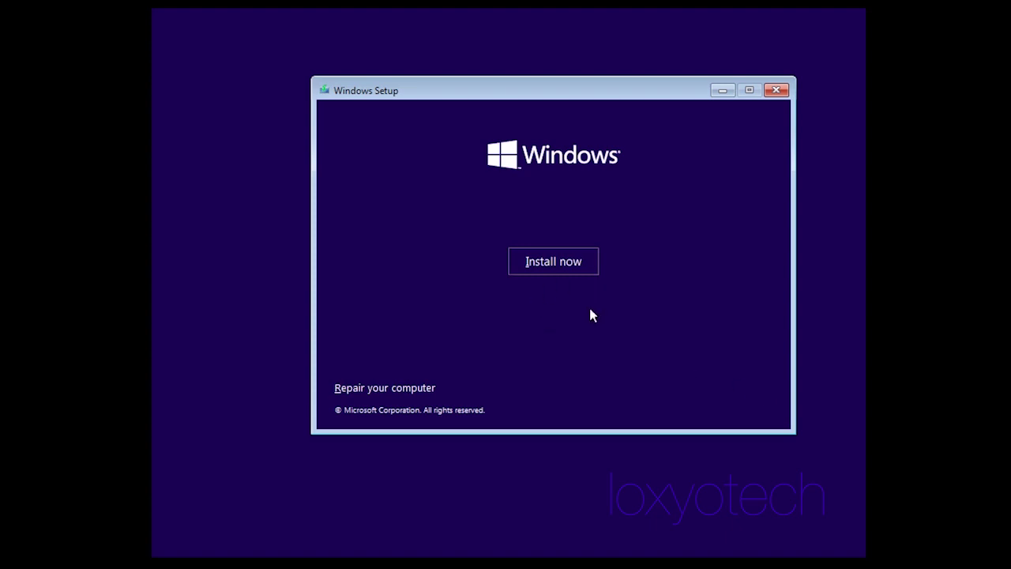
pyautogui.click(547, 271)
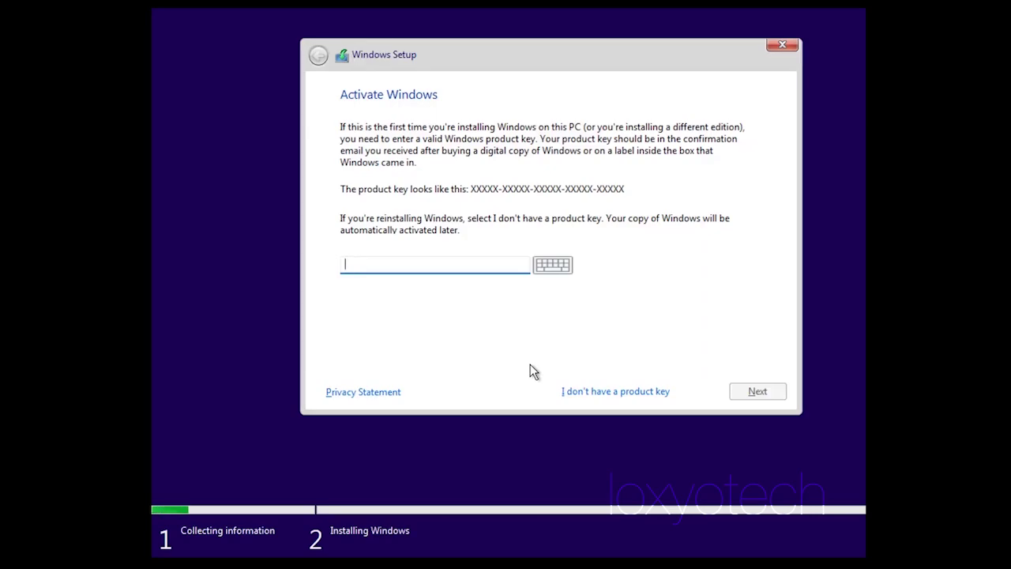
pyautogui.click(620, 392)
pyautogui.click(620, 393)
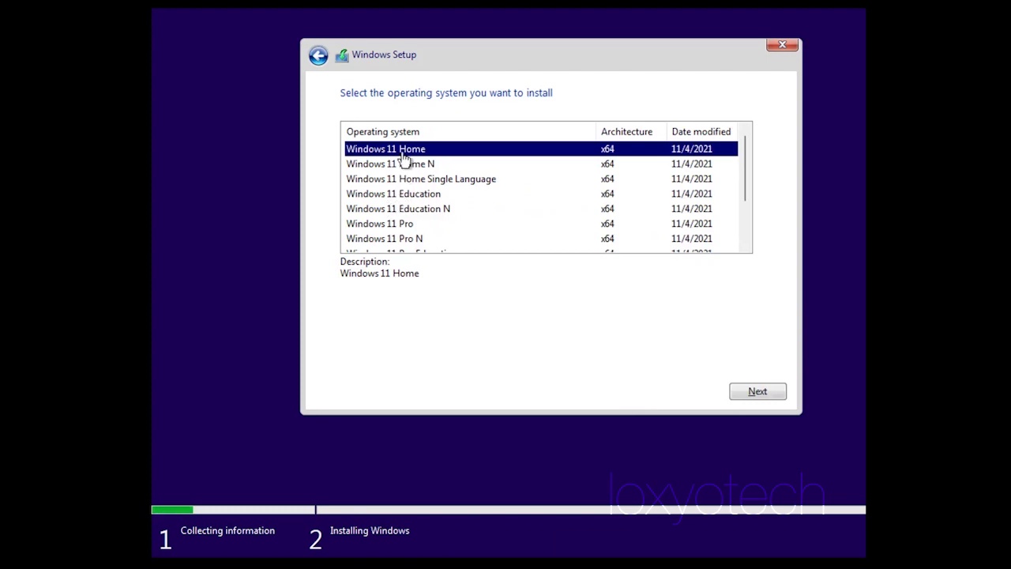
# Choose the Windows 11 Pro edition and accept the Microsoft Software License Terms.
pyautogui.click(396, 229)
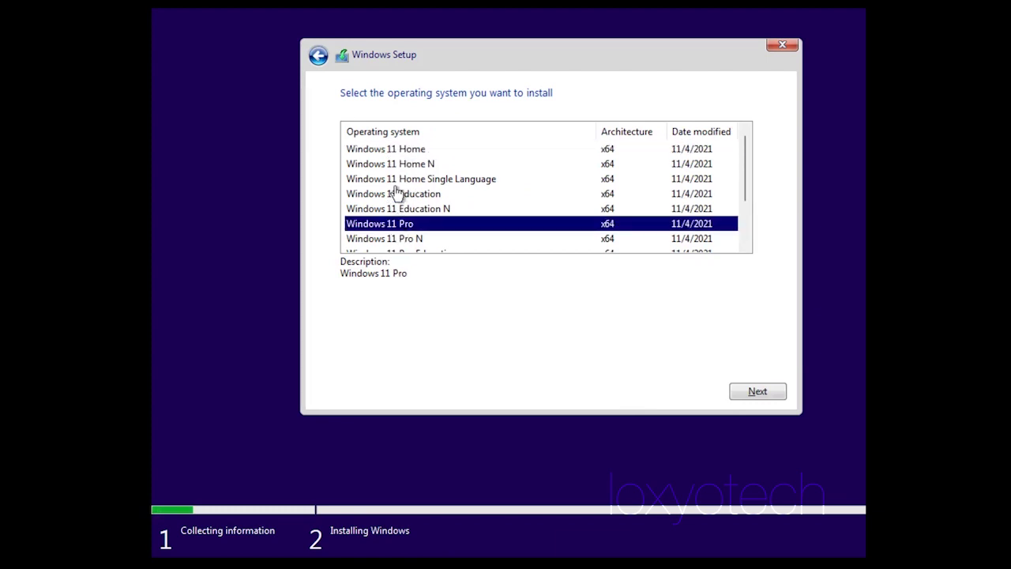
pyautogui.click(391, 158)
pyautogui.click(387, 224)
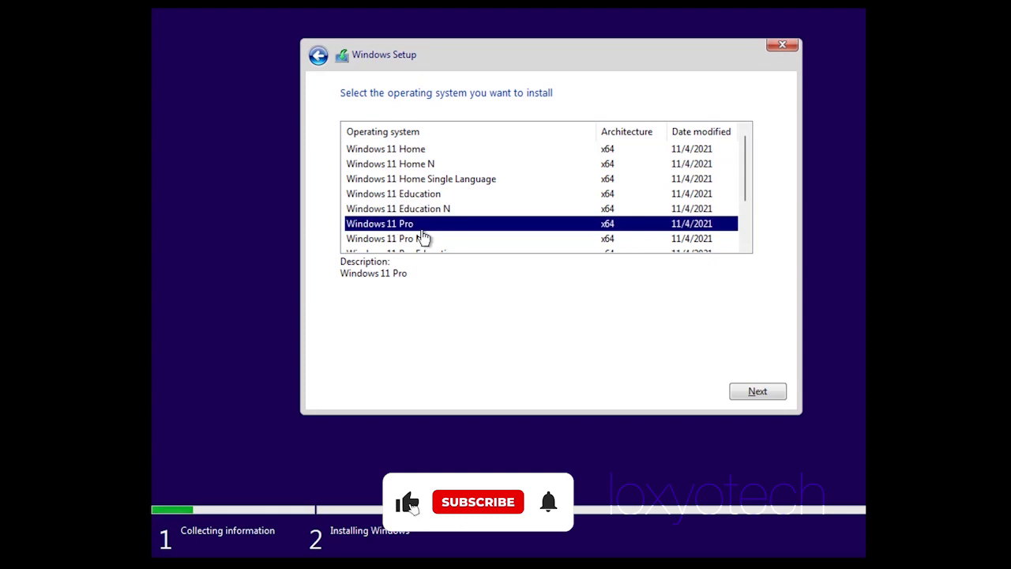
pyautogui.click(748, 395)
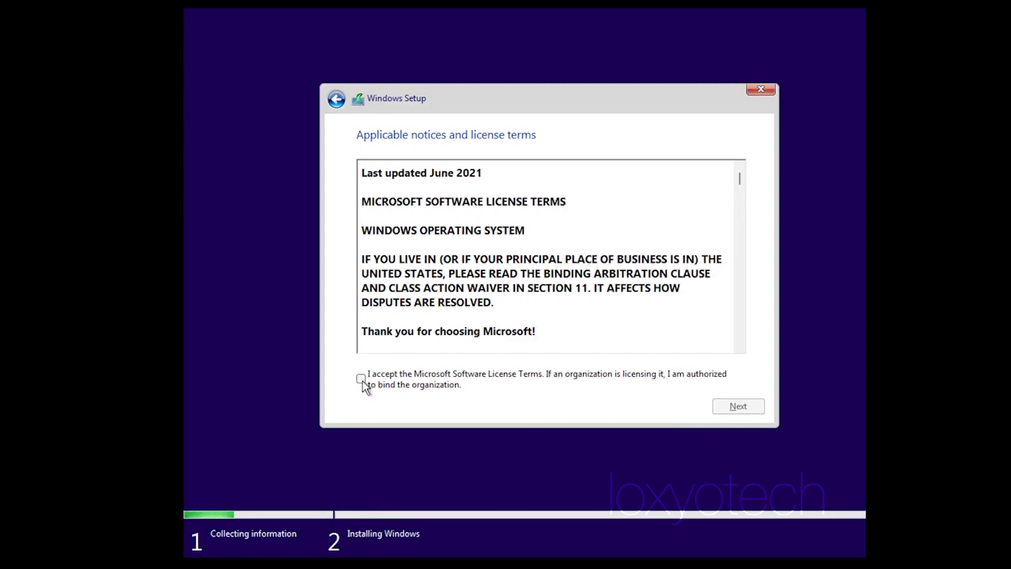
pyautogui.click(362, 381)
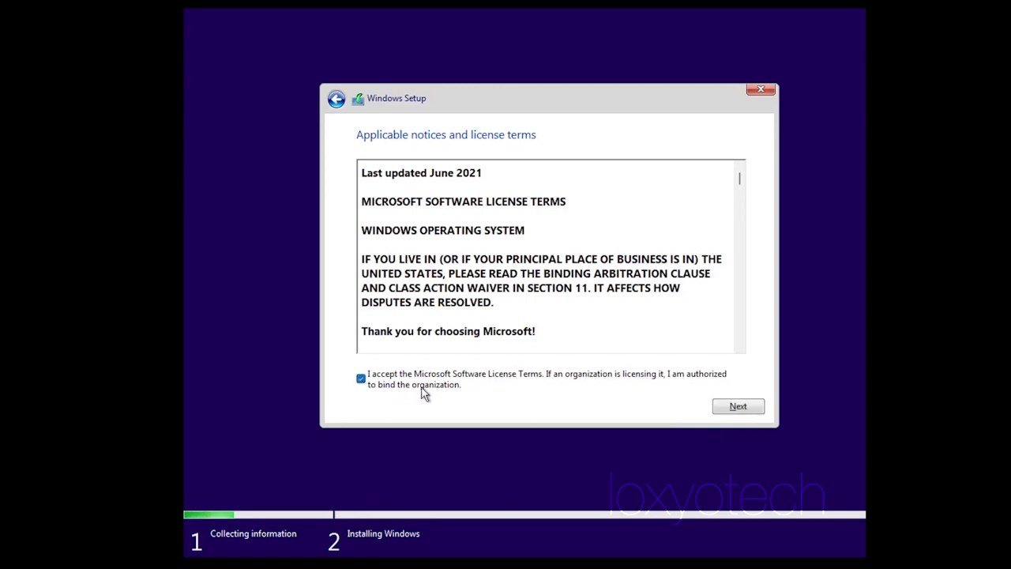
pyautogui.click(738, 408)
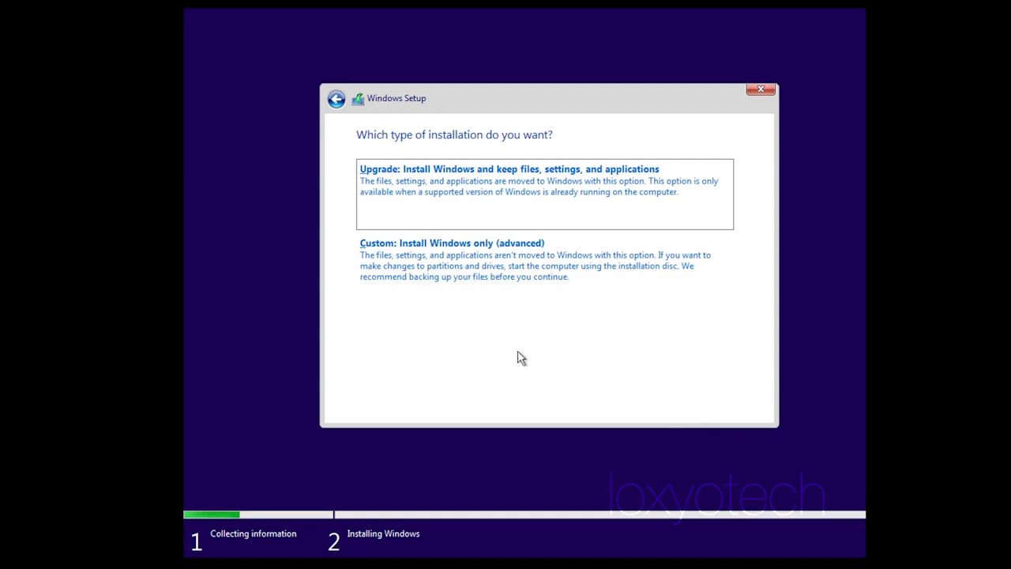
# Install Windows as a Custom install onto Drive 0's 60.0 GB unallocated space.
pyautogui.click(446, 265)
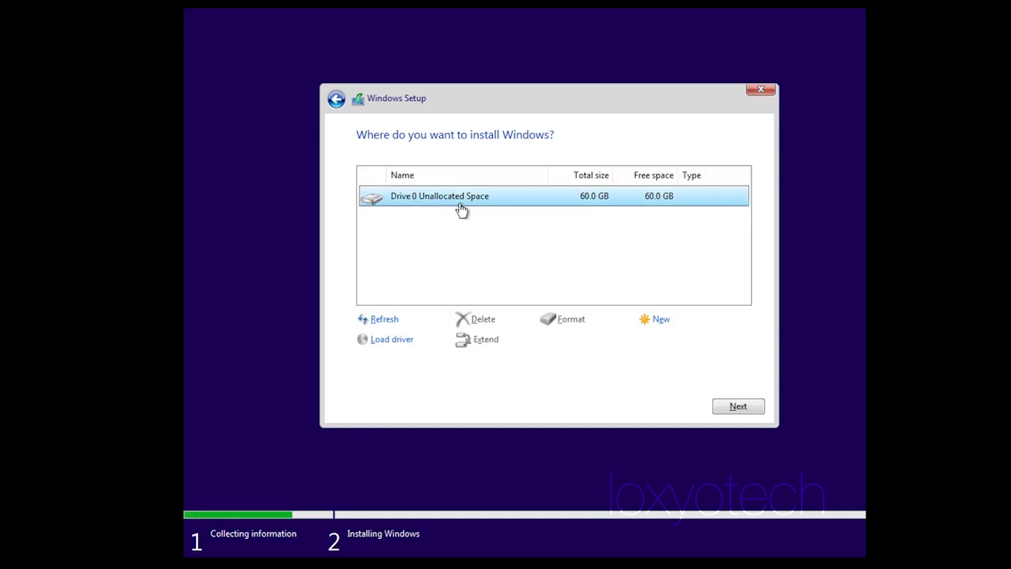
pyautogui.click(732, 408)
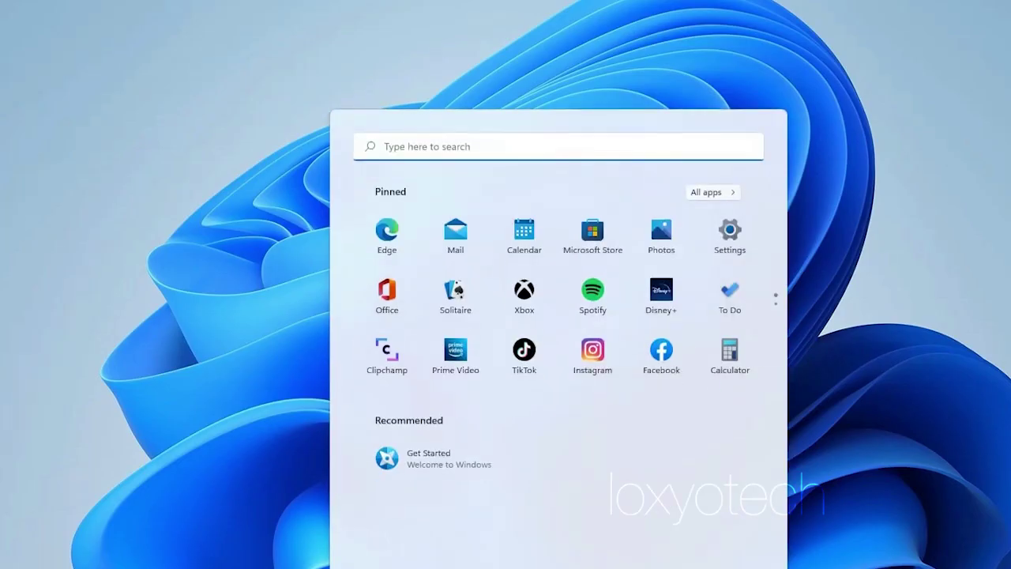
# Go from Settings to the Activation page showing Windows 11 Pro not active (error 0xC004F014).
pyautogui.click(729, 230)
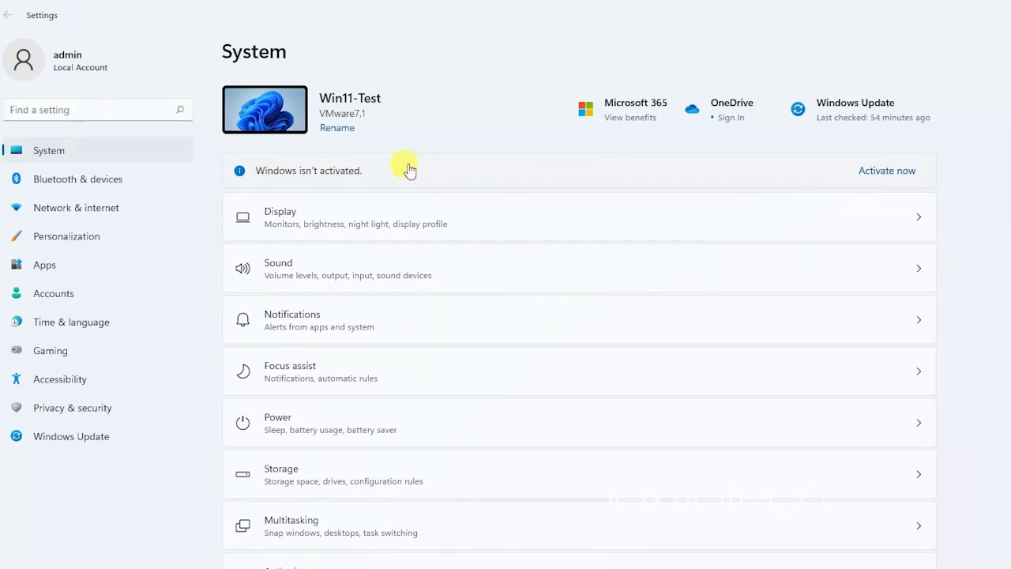
pyautogui.click(886, 171)
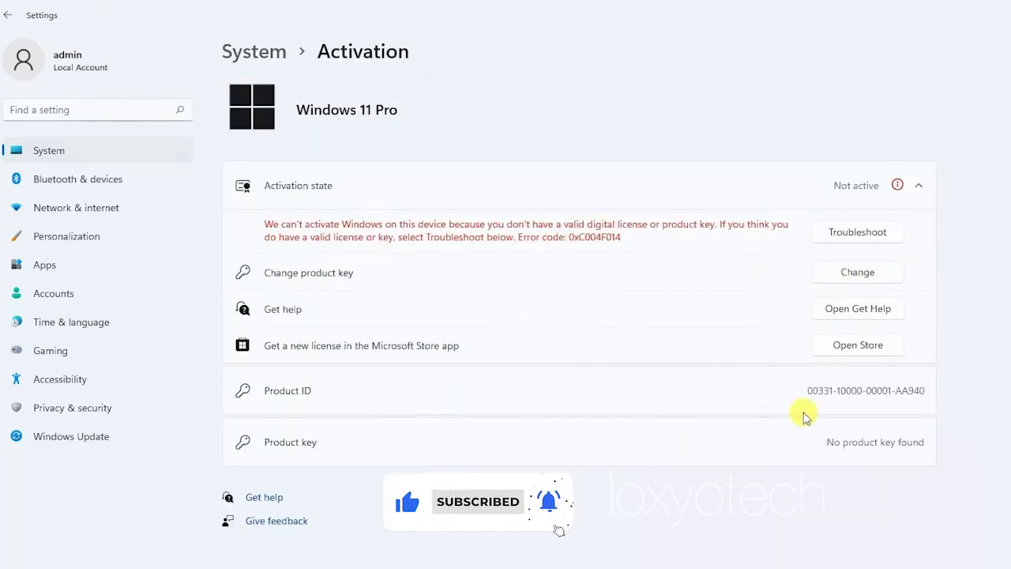
# Change the product key to the pasted purchased key, activate Windows 11 Pro, and close the confirmation.
pyautogui.click(860, 274)
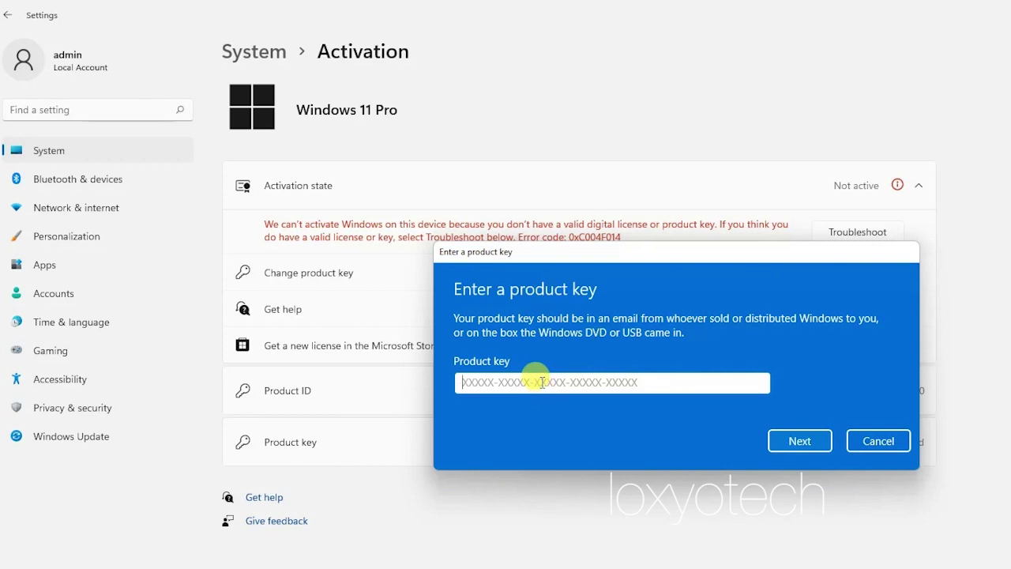
pyautogui.hotkey('ctrl', 'v')
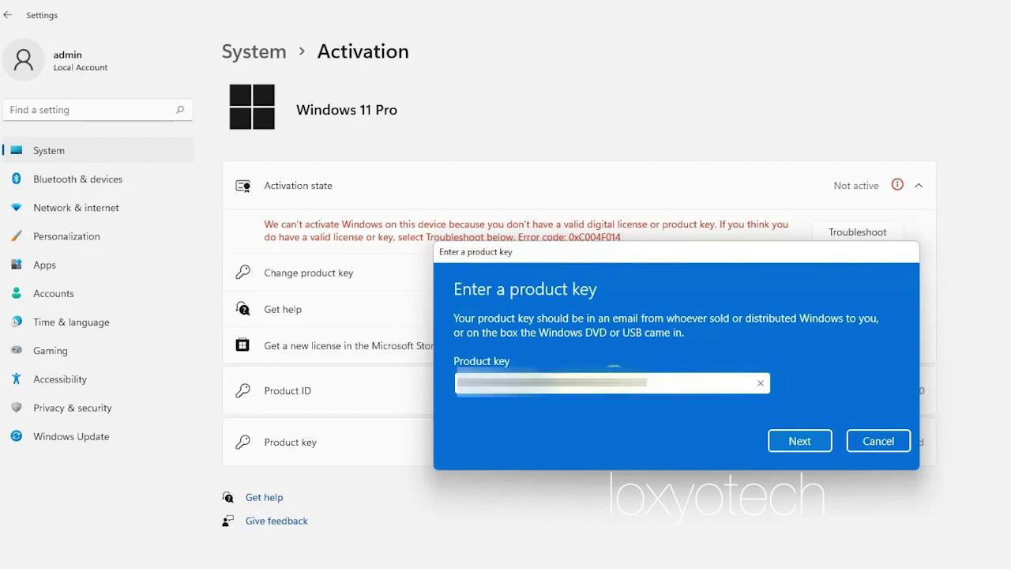
pyautogui.click(793, 442)
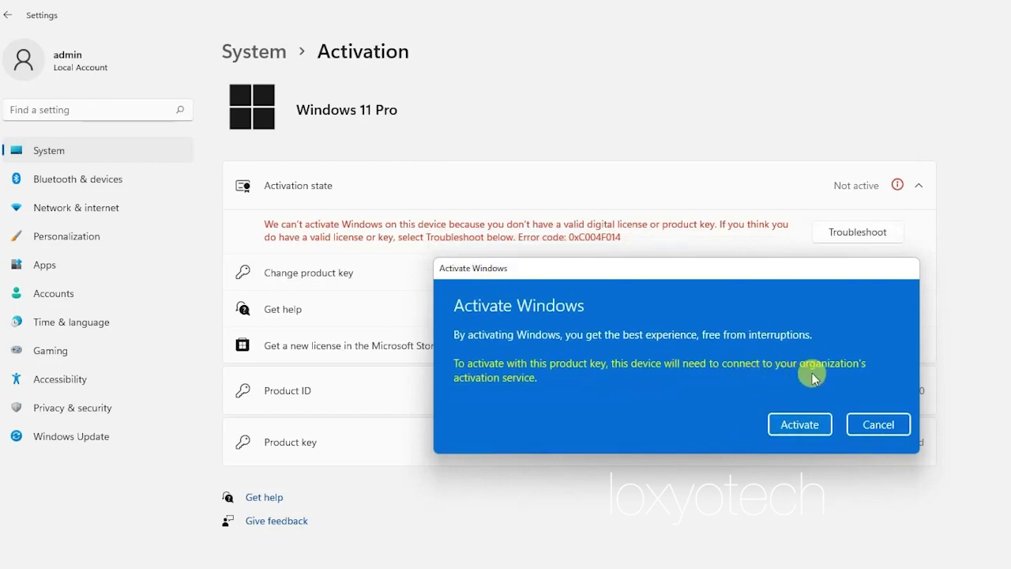
pyautogui.click(797, 425)
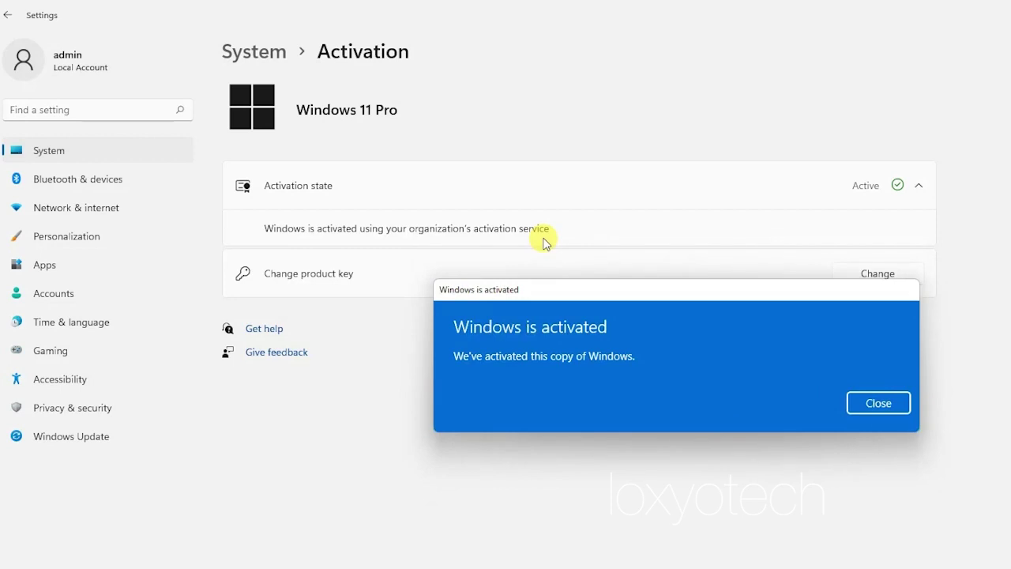
pyautogui.click(883, 404)
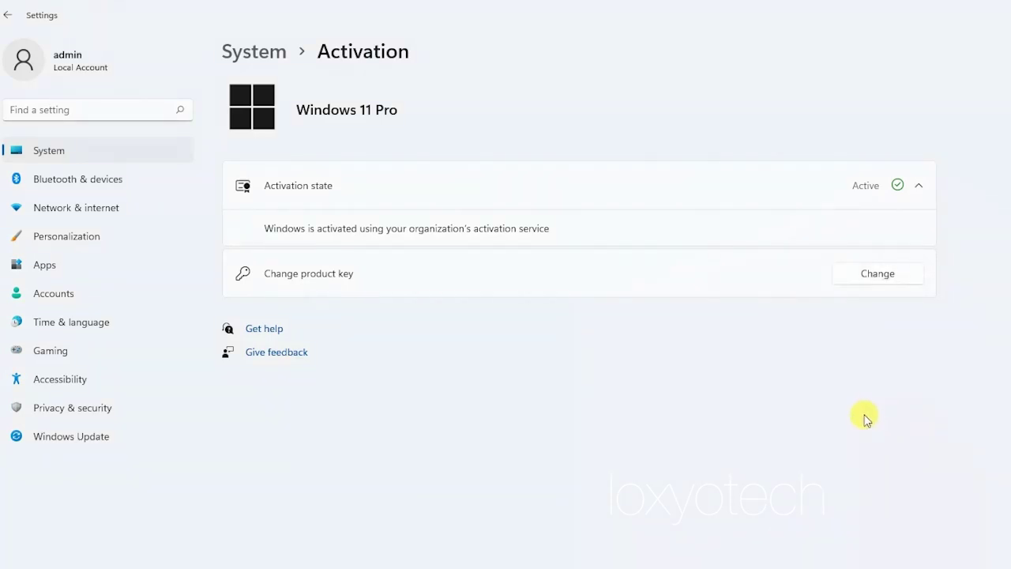